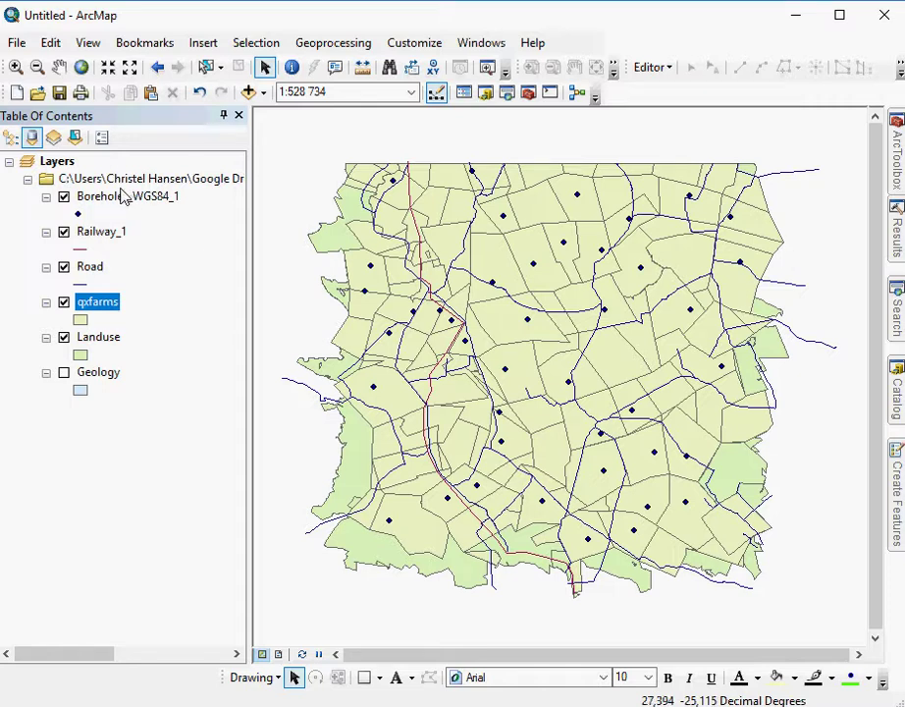
# List layers by drawing order and switch on Geology in the Environmental group
pyautogui.click(12, 138)
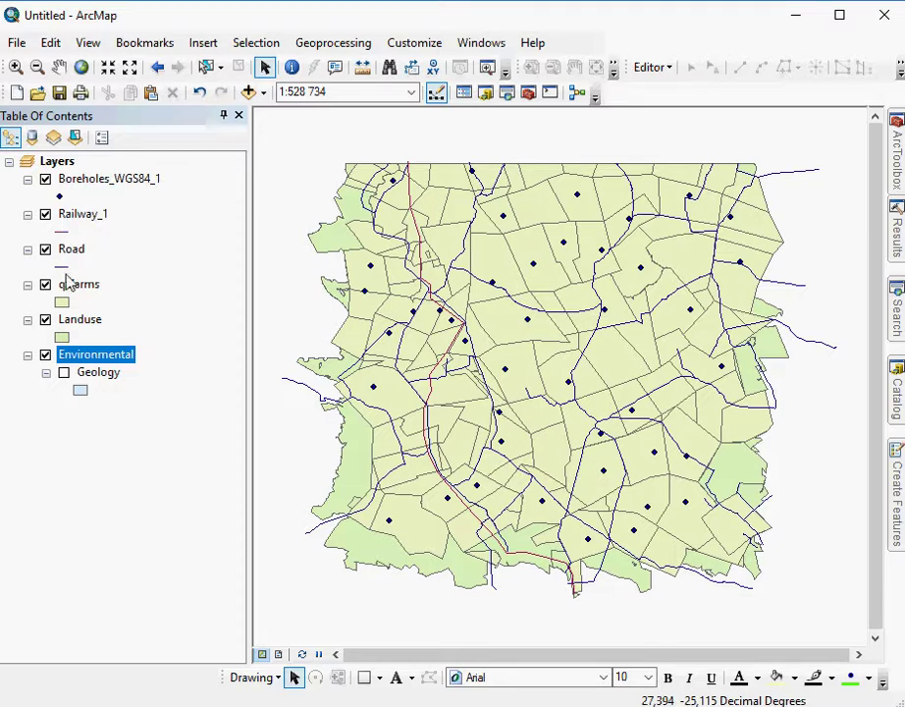
pyautogui.click(64, 374)
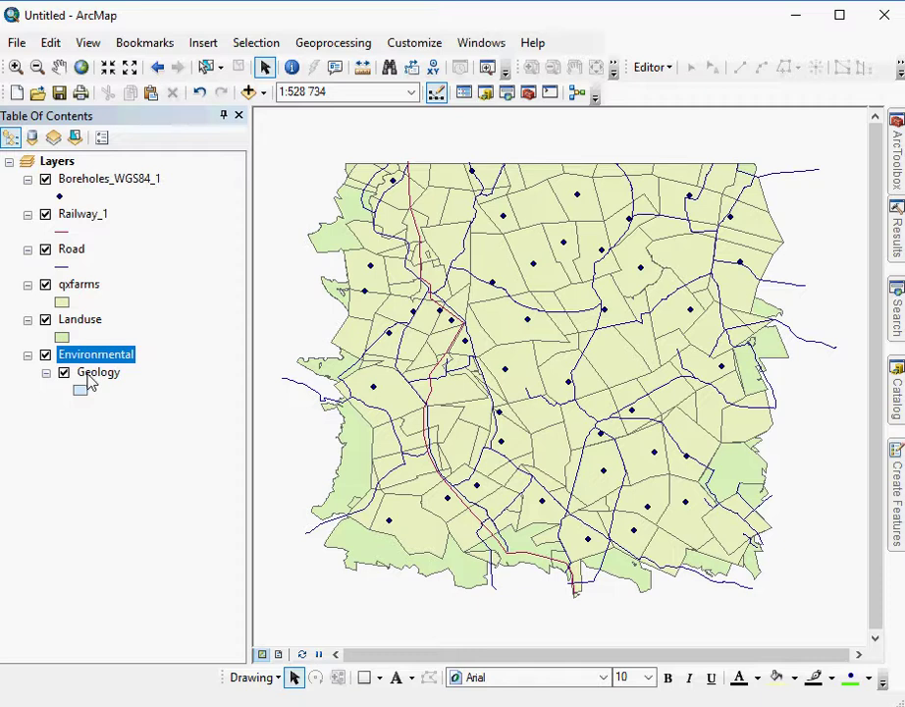
# Open the Landuse layer's attribute table and its Table Options menu
pyautogui.rightClick(80, 324)
pyautogui.click(157, 345)
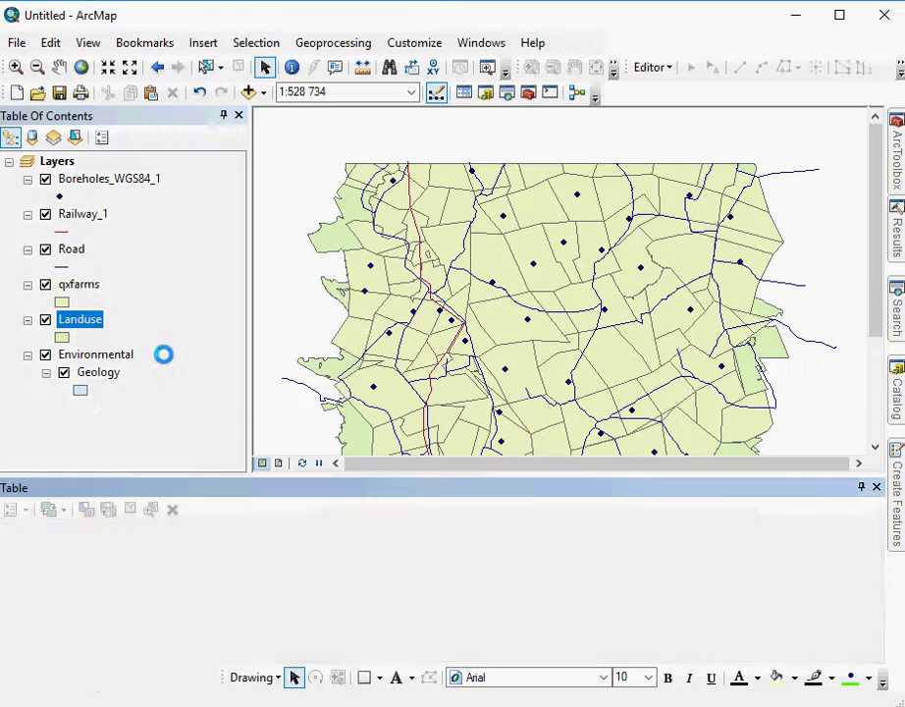
pyautogui.click(28, 510)
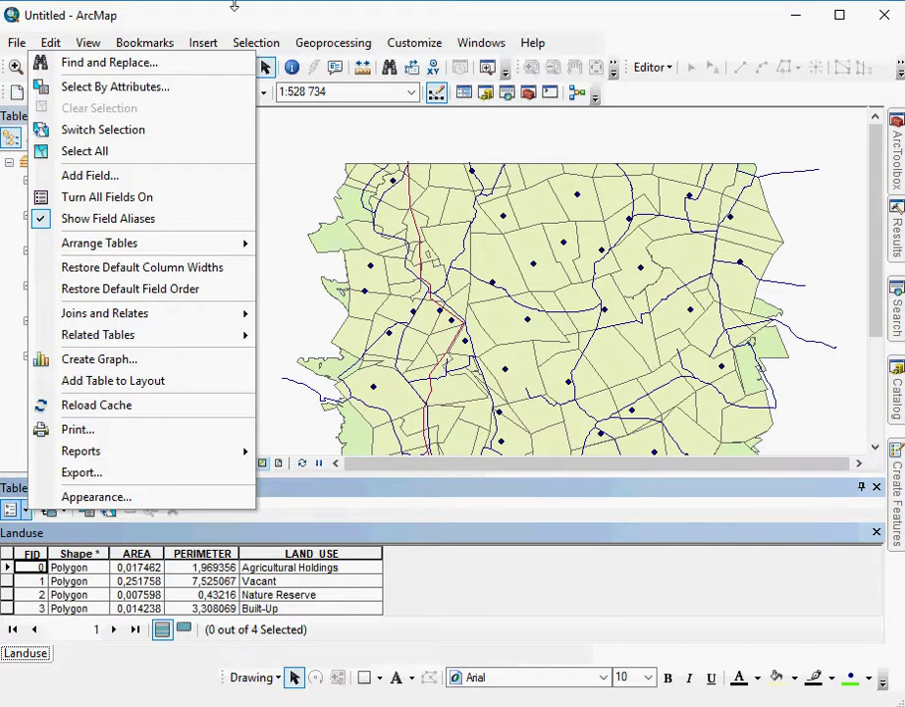
# Select the Landuse record where "LAND_USE" = 'Nature Reserve', leaving 1 of 4 selected
pyautogui.click(168, 87)
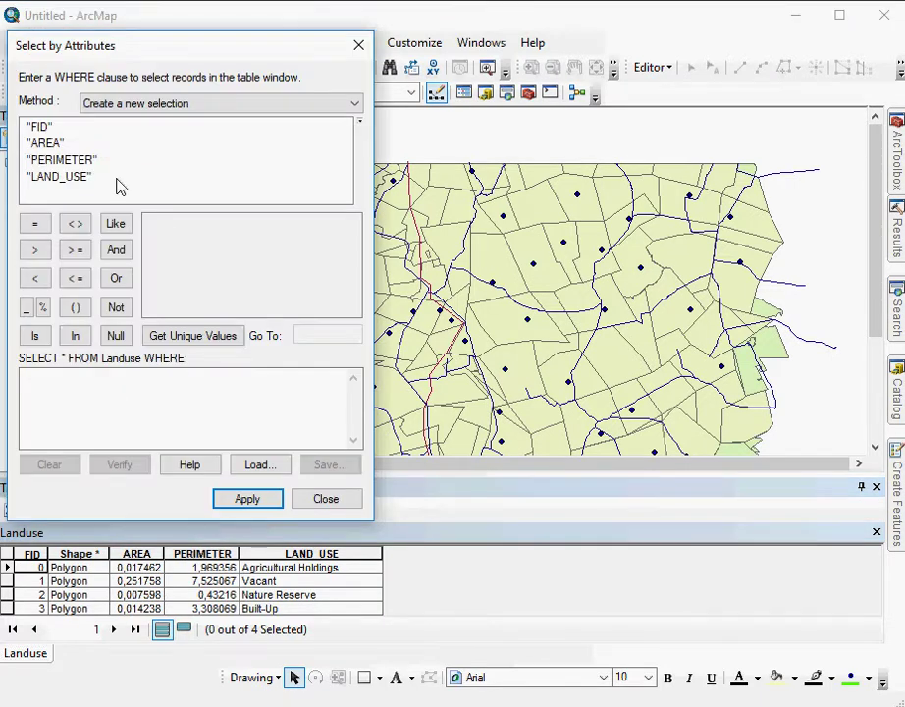
pyautogui.doubleClick(73, 177)
pyautogui.click(35, 224)
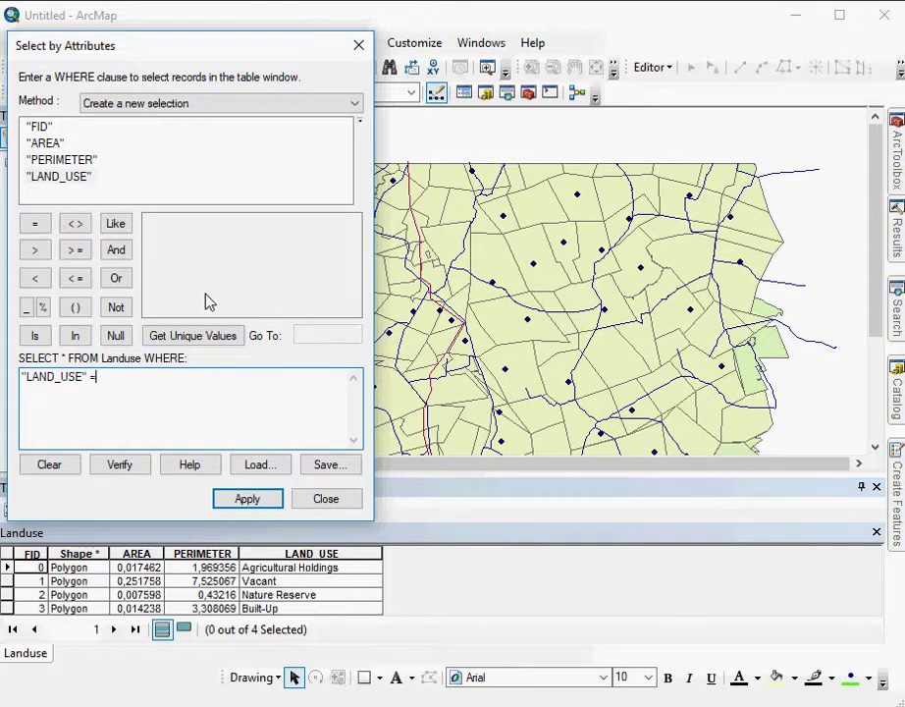
pyautogui.click(39, 181)
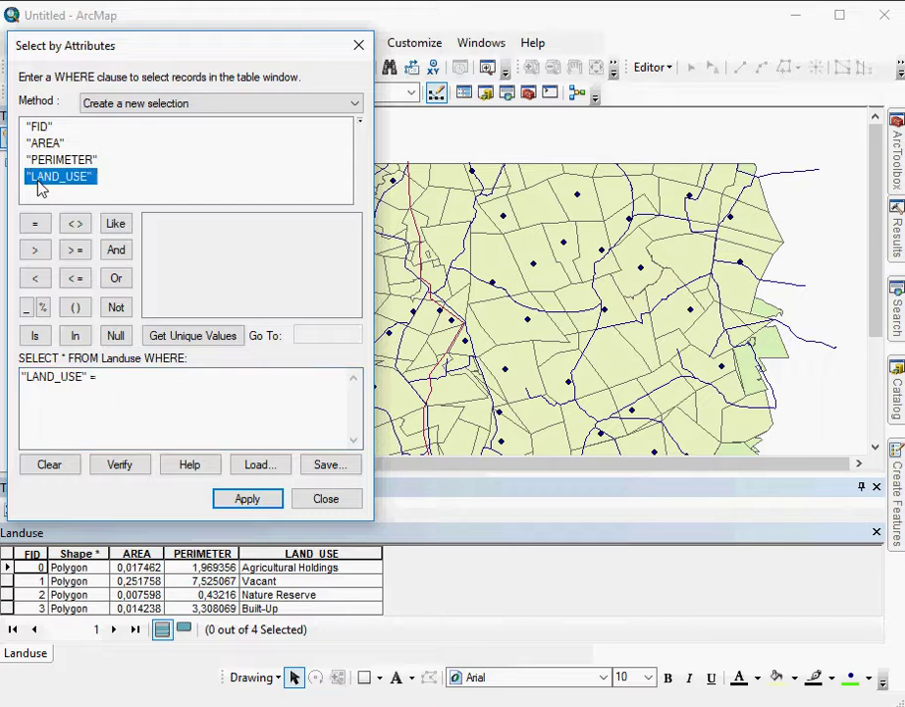
pyautogui.click(215, 339)
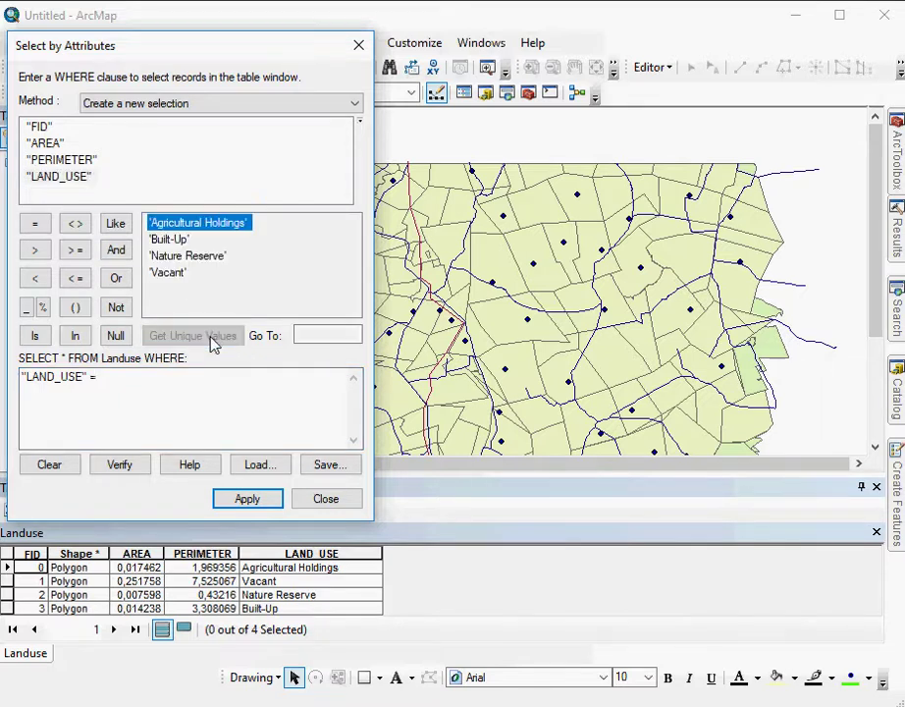
pyautogui.doubleClick(198, 258)
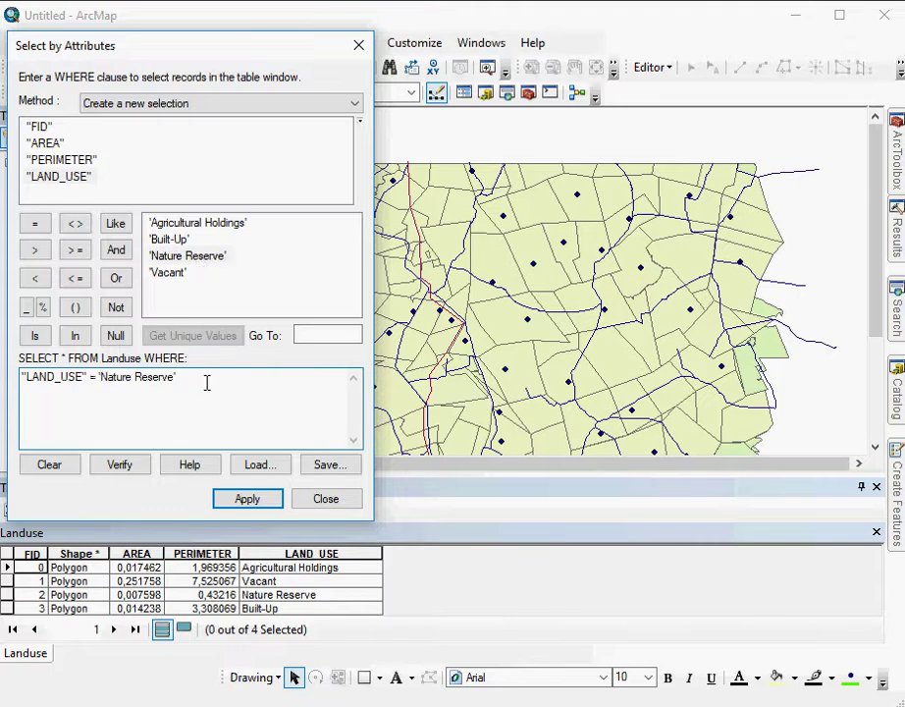
pyautogui.moveTo(206, 382); pyautogui.dragTo(8, 379)
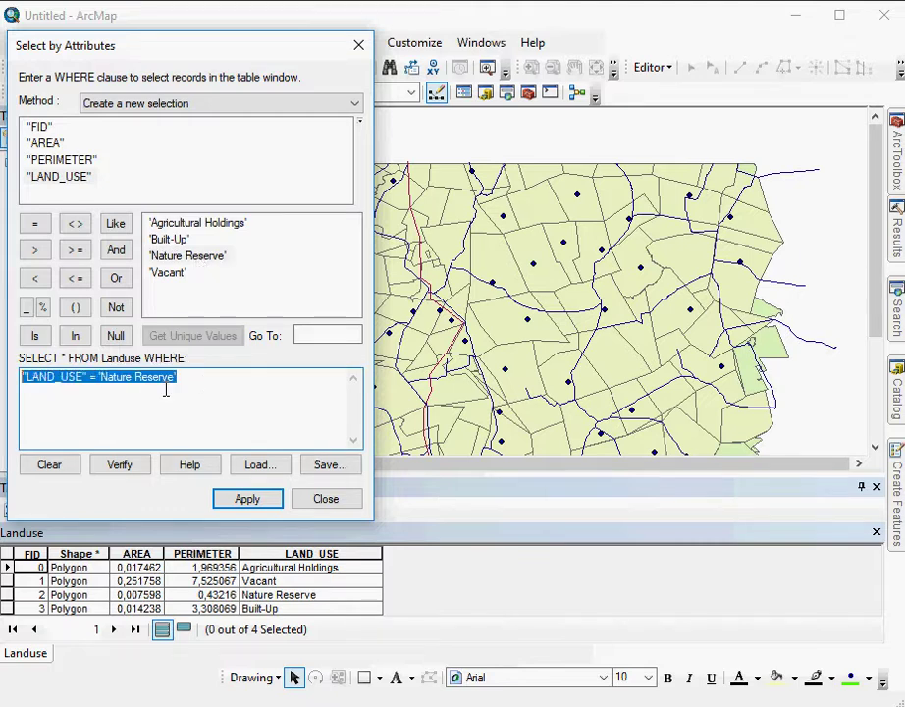
pyautogui.click(257, 501)
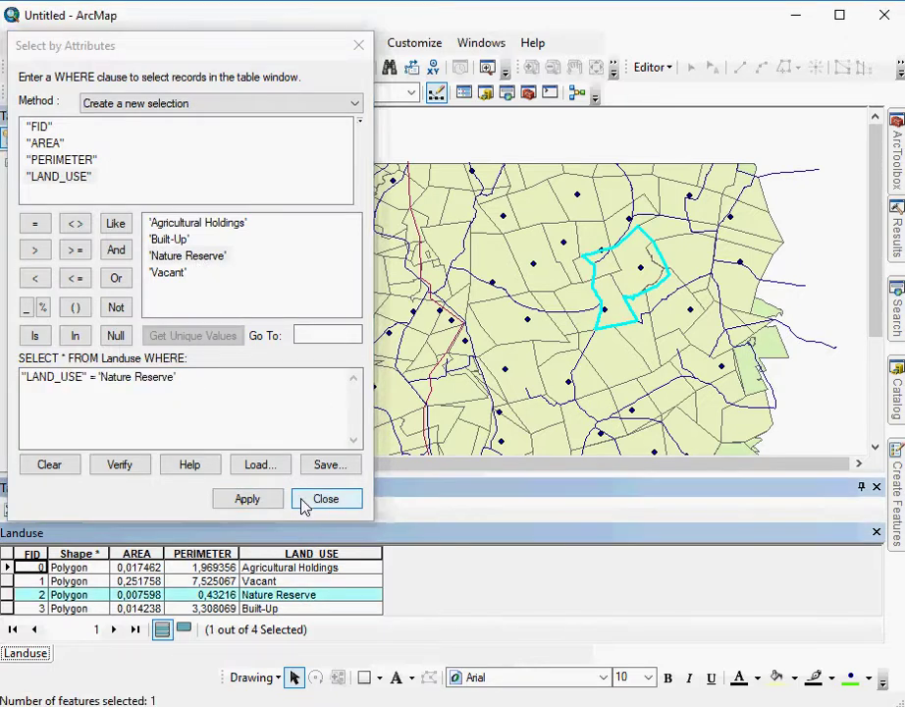
# Close Select by Attributes and auto-hide the Landuse table to reveal the map
pyautogui.click(308, 503)
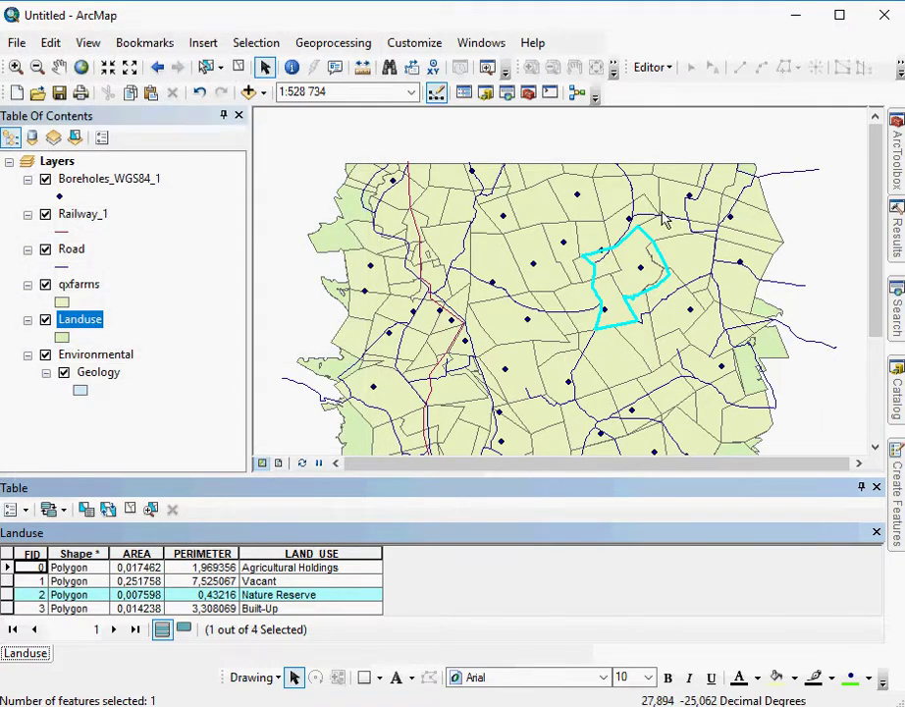
pyautogui.click(861, 487)
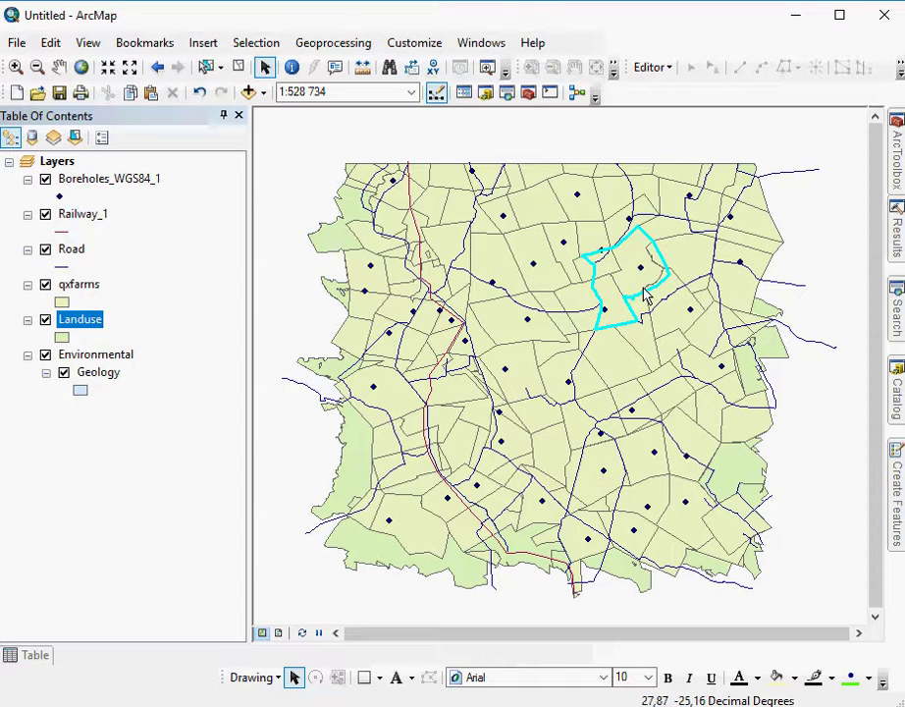
# Export the selected Landuse feature as a Nature_Reserve shapefile and add it as a layer
pyautogui.rightClick(80, 327)
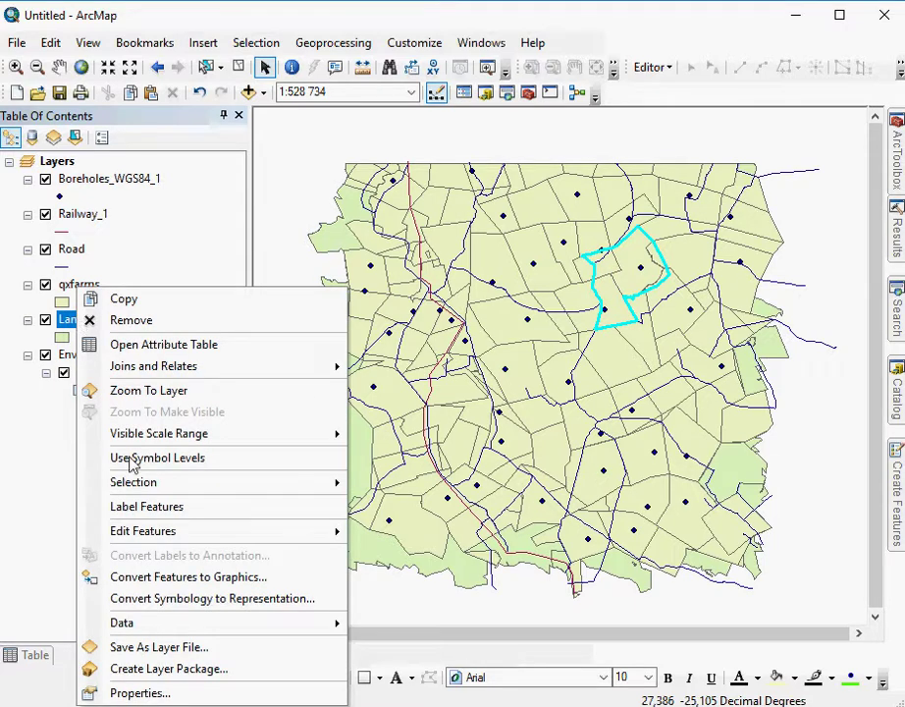
pyautogui.moveTo(272, 624)
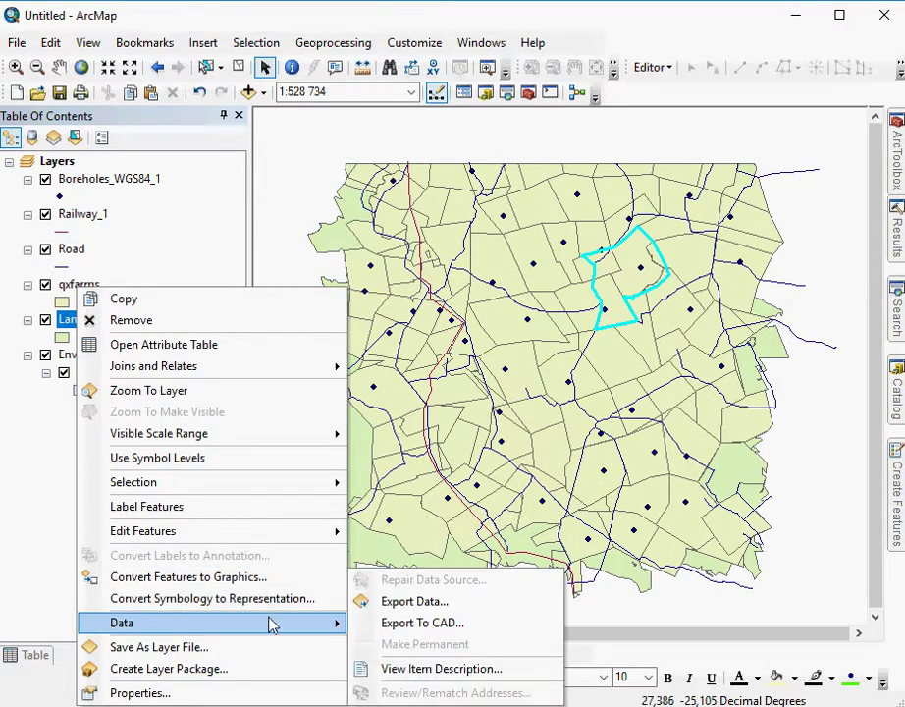
pyautogui.click(393, 601)
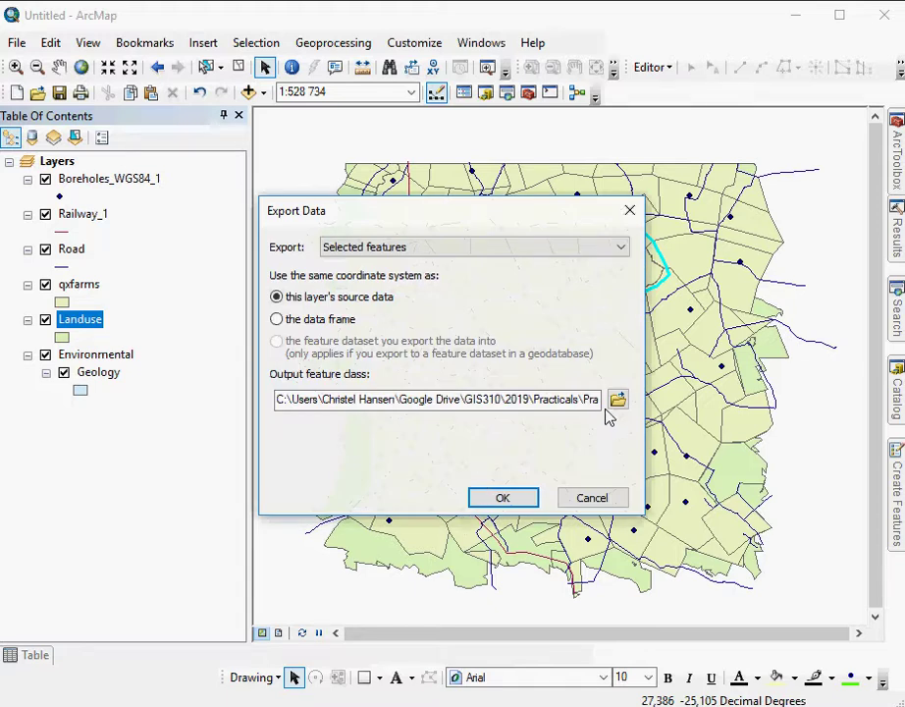
pyautogui.click(616, 400)
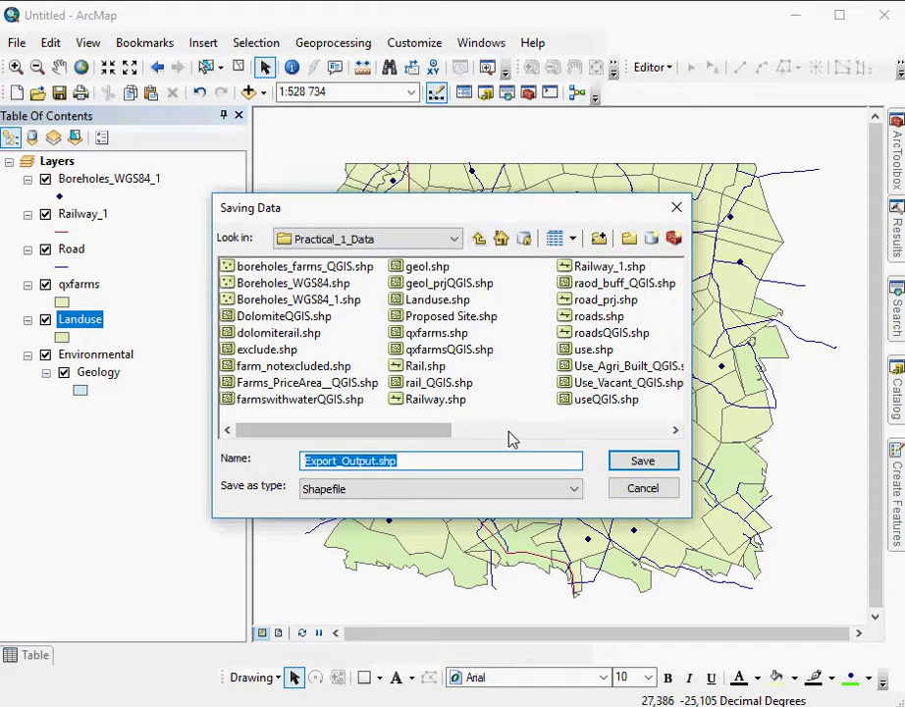
pyautogui.write('Nature_Reserve')
pyautogui.press('Return')
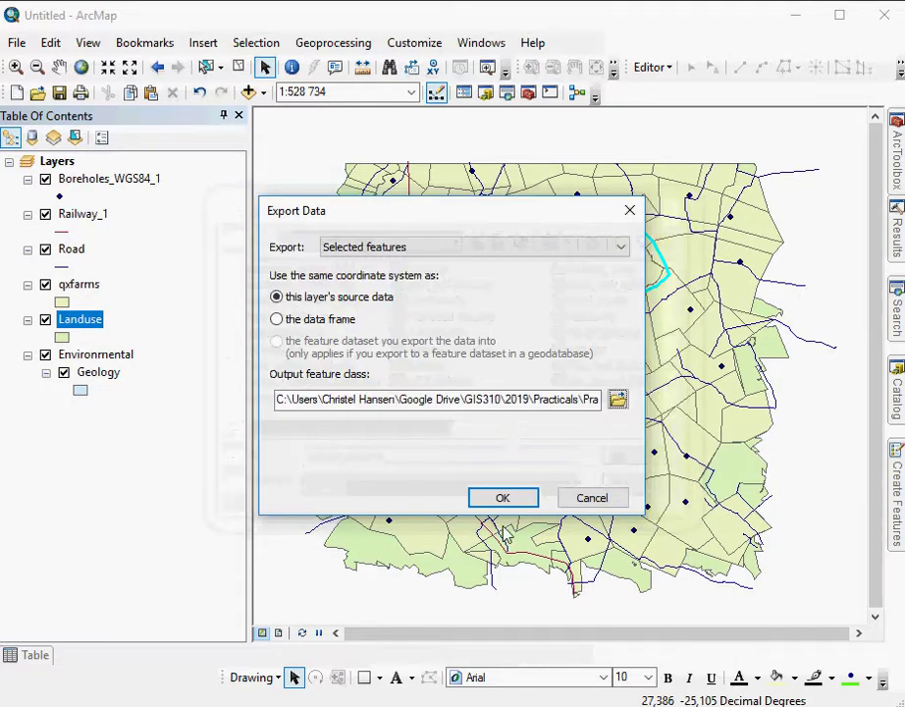
pyautogui.click(500, 497)
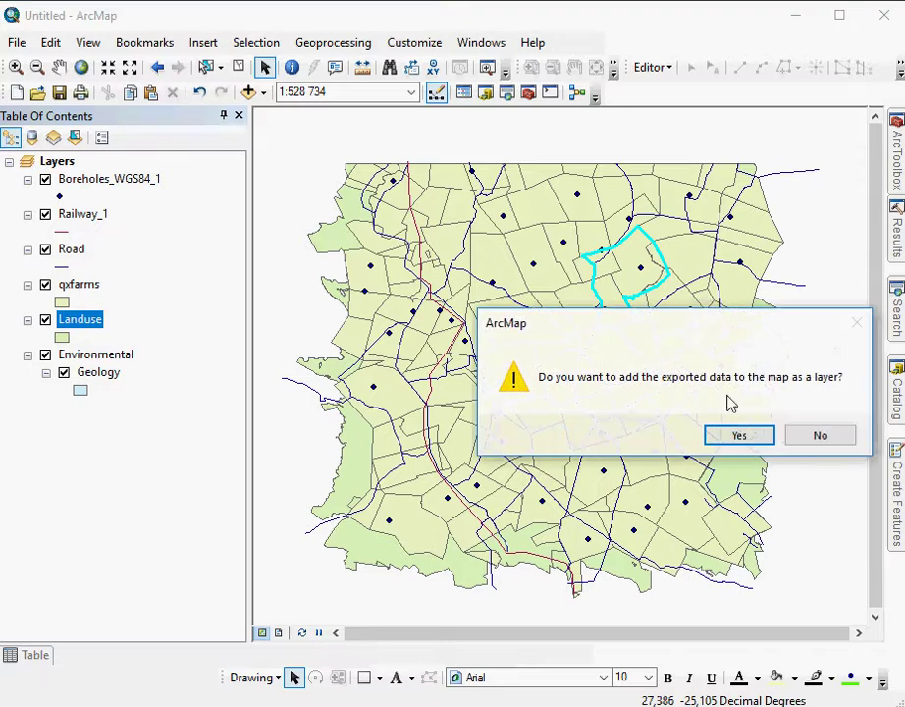
pyautogui.click(741, 436)
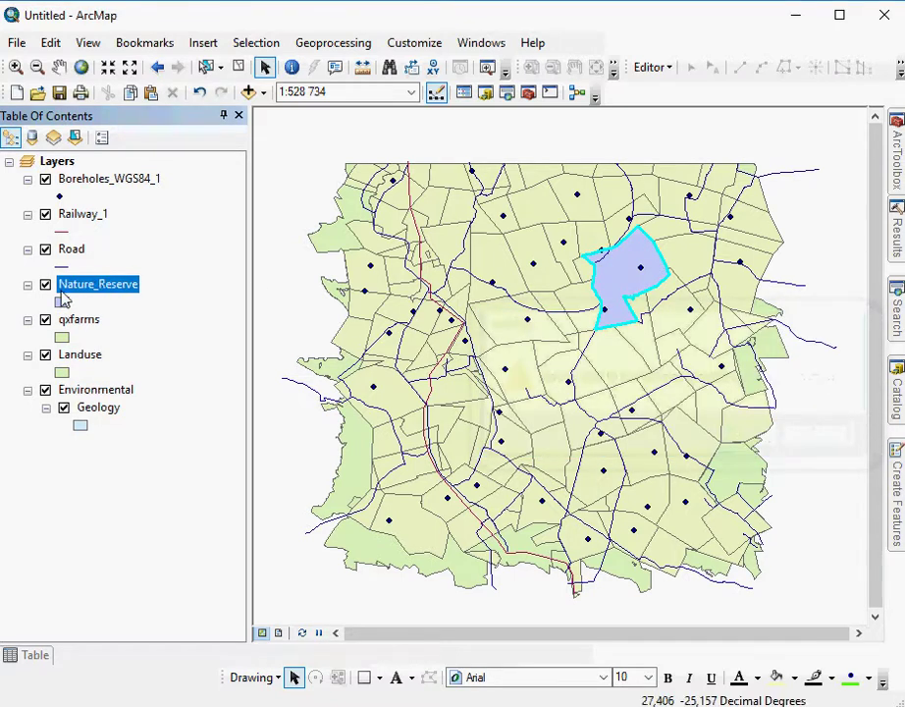
# Switch off the Landuse layer in the Table of Contents
pyautogui.keyDown('ctrl'); pyautogui.click(46, 359); pyautogui.keyUp('ctrl')
pyautogui.click(45, 357)
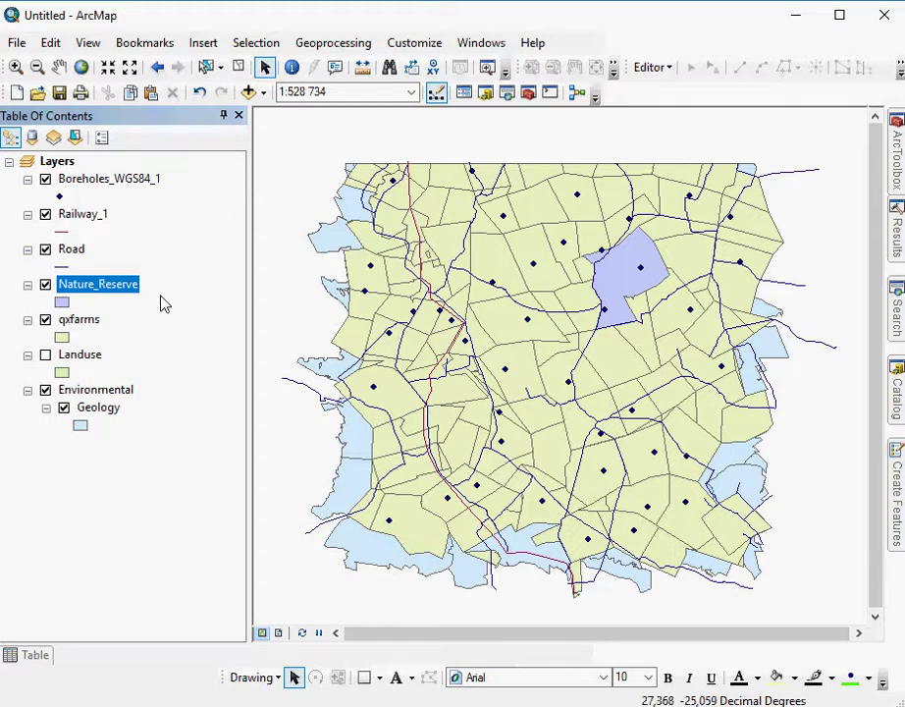
# Open the qxfarms attribute table and check farm 1's PERIMETER value
pyautogui.rightClick(87, 321)
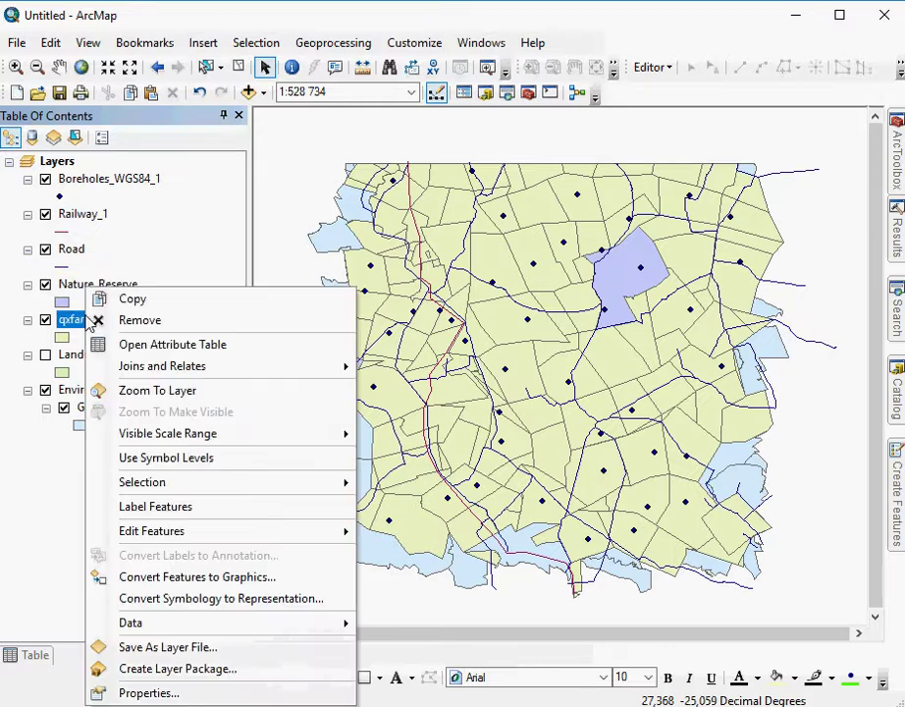
pyautogui.click(164, 345)
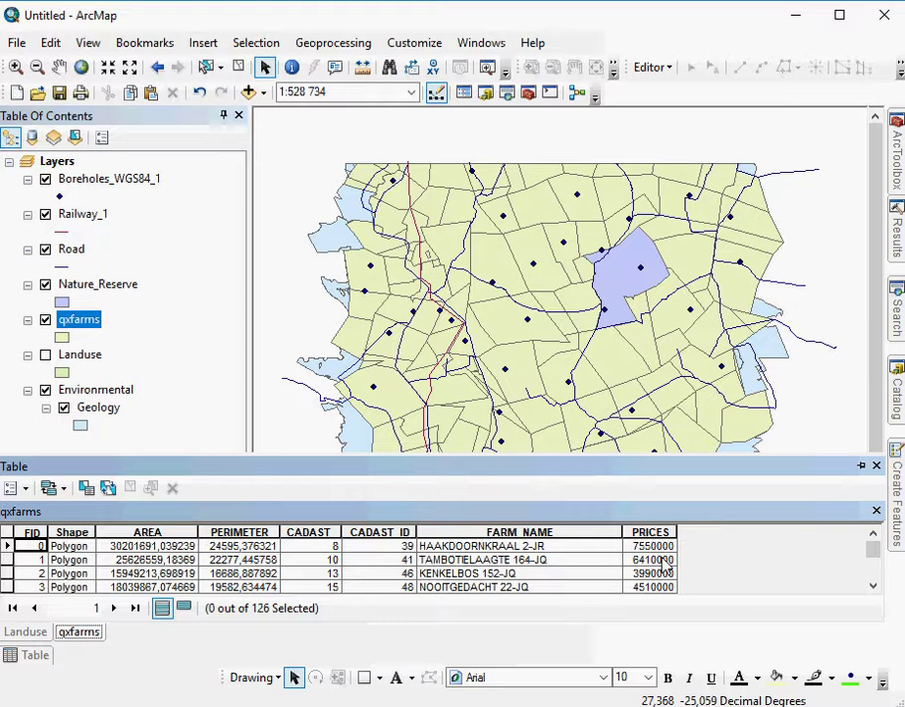
pyautogui.click(243, 566)
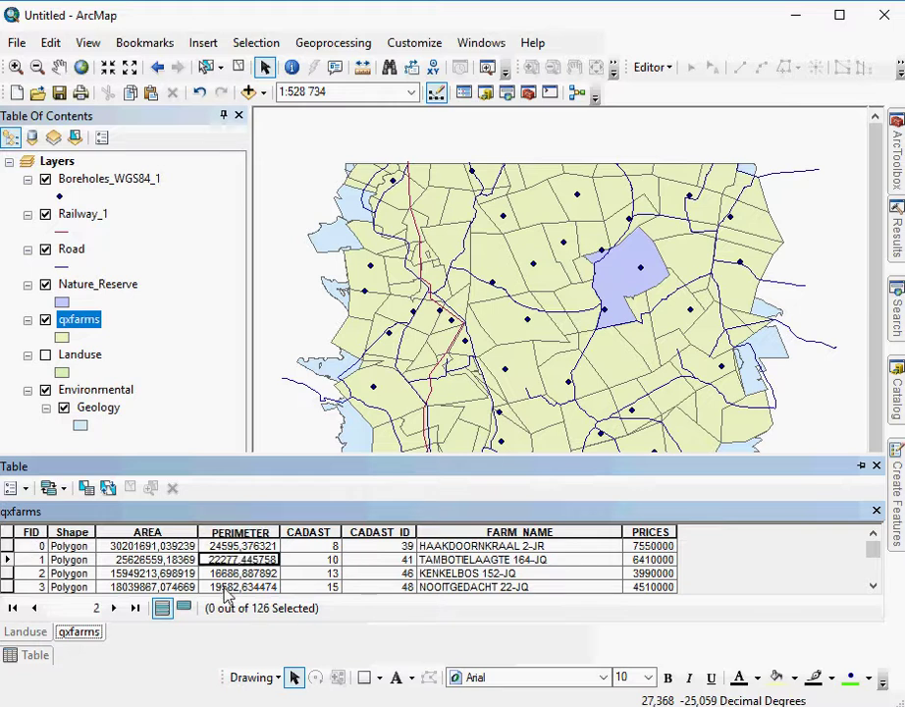
pyautogui.rightClick(86, 320)
pyautogui.click(172, 692)
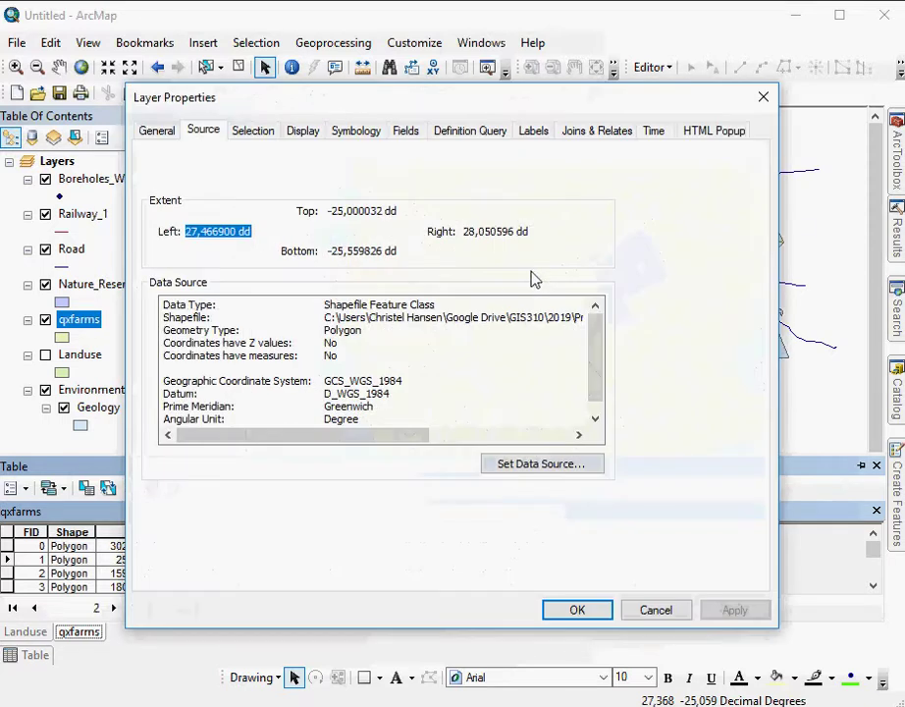
pyautogui.scroll(-1, 393, 365)
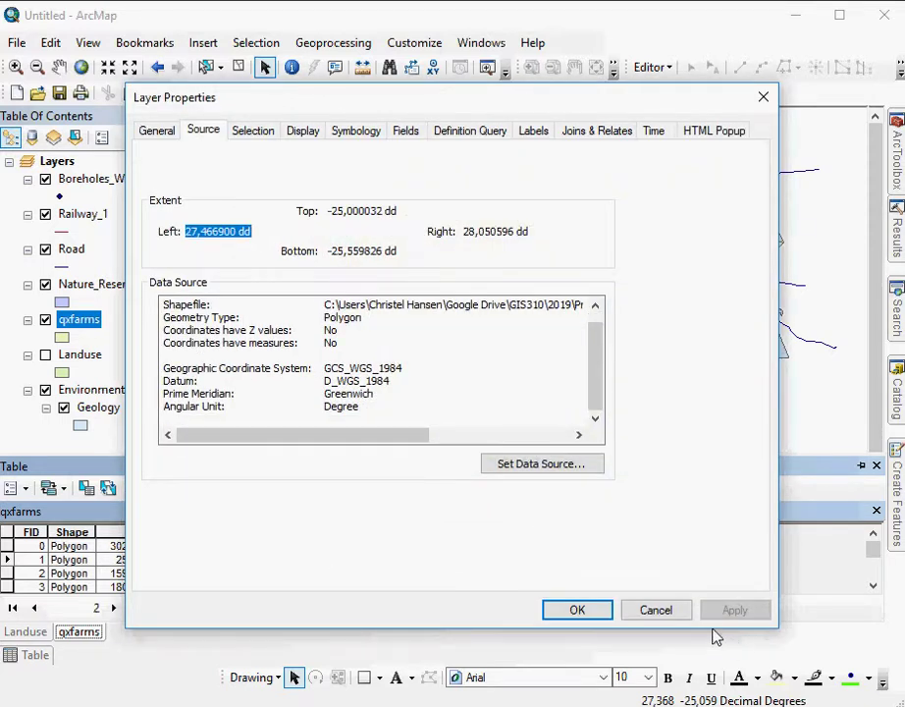
pyautogui.click(673, 616)
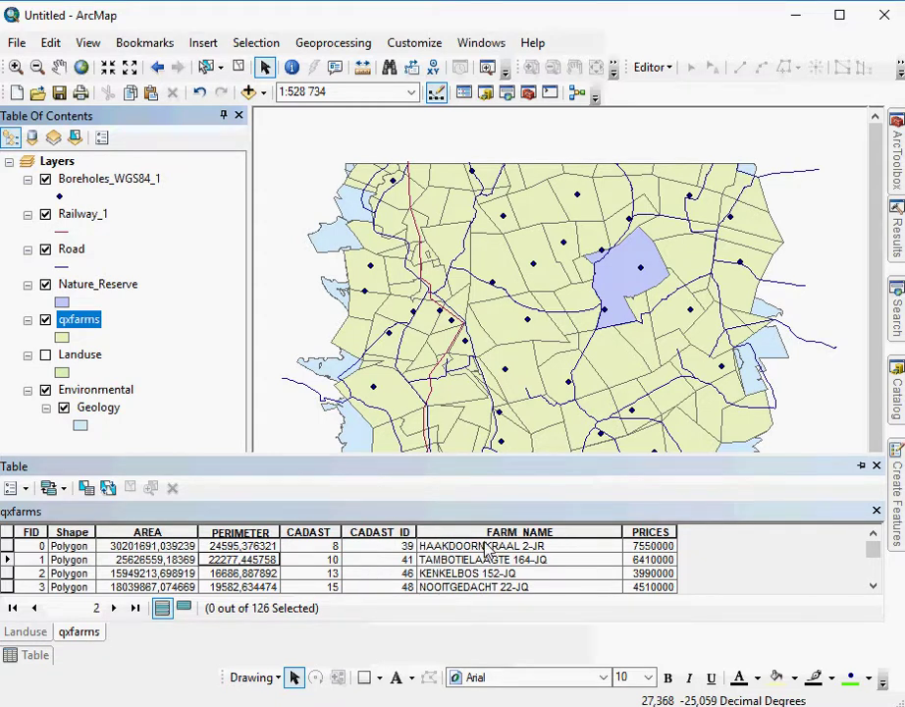
# Sort the qxfarms table by PERIMETER ascending, starting at 1353,598456
pyautogui.doubleClick(657, 532)
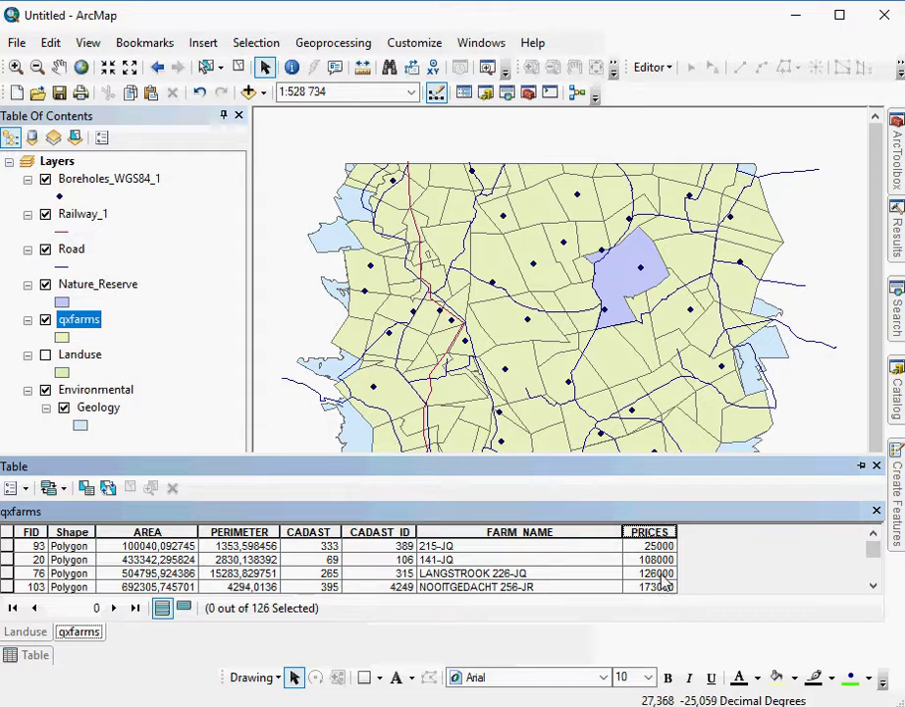
pyautogui.doubleClick(228, 533)
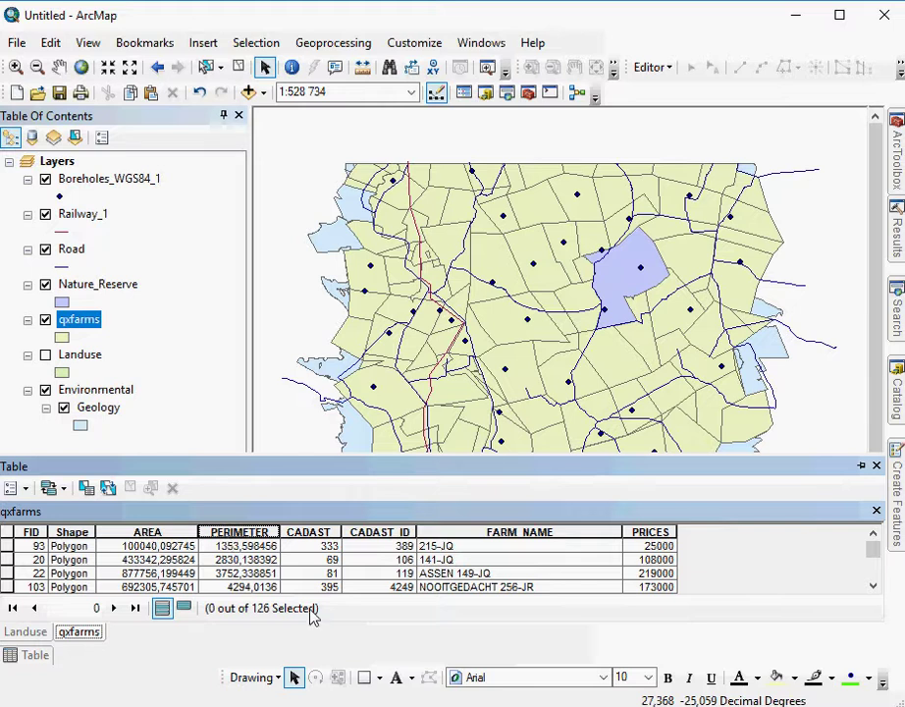
pyautogui.click(27, 488)
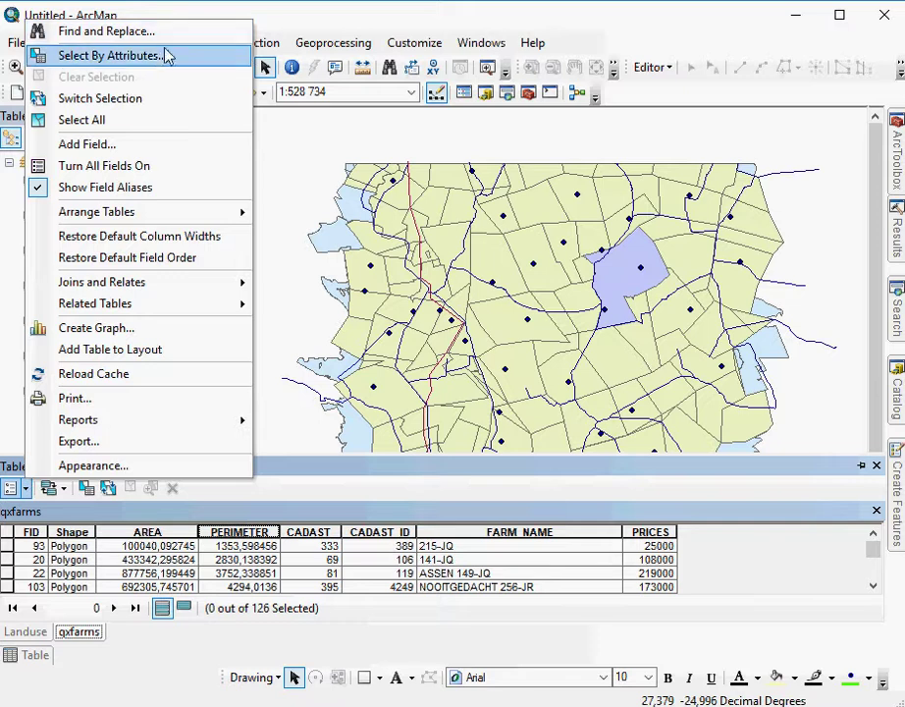
pyautogui.click(295, 28)
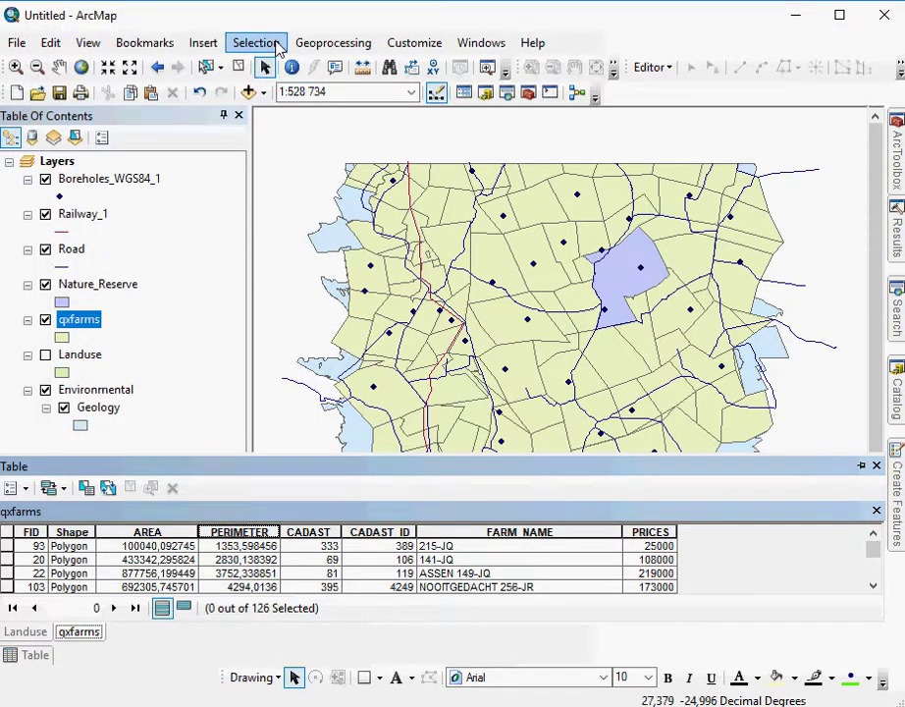
# Open Select By Attributes with qxfarms as the target layer
pyautogui.click(252, 45)
pyautogui.click(237, 63)
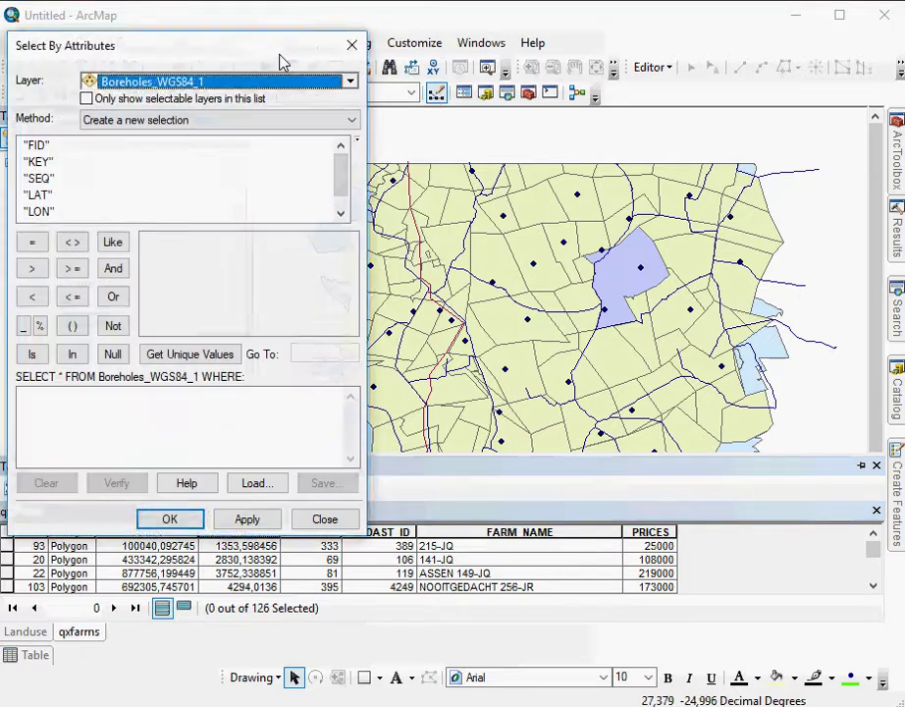
pyautogui.click(216, 84)
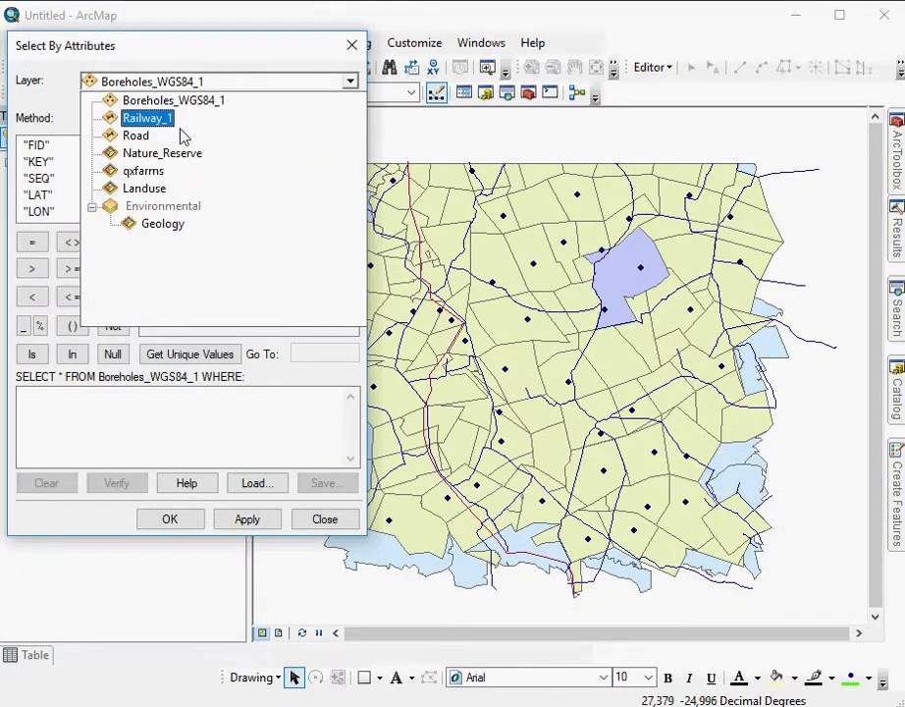
pyautogui.click(143, 171)
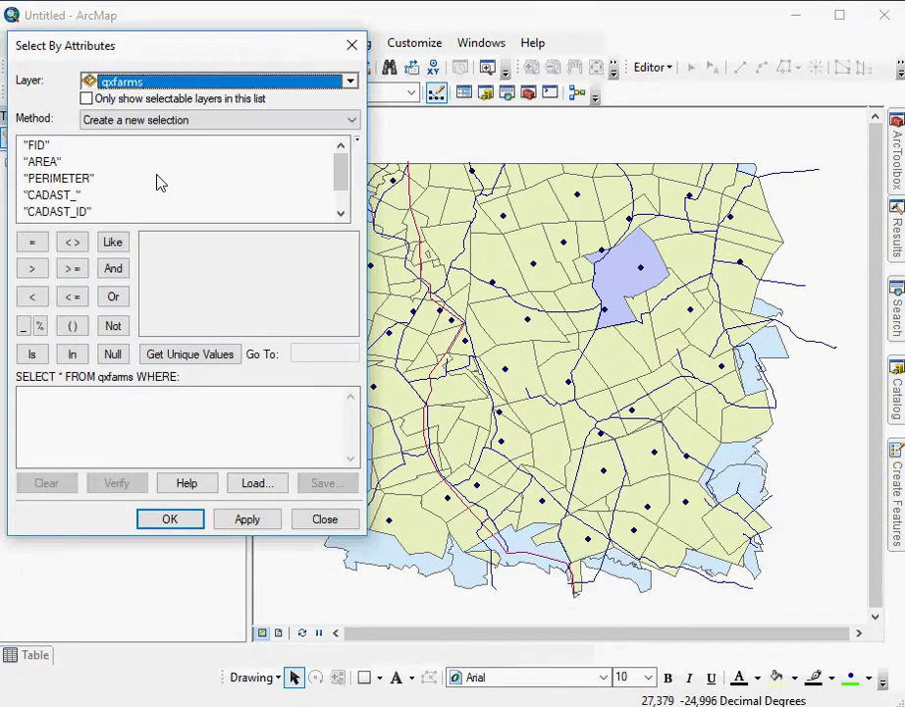
# Enter the expression "PERIMETER" > 200 AND "PRICES" < 5000000
pyautogui.doubleClick(64, 179)
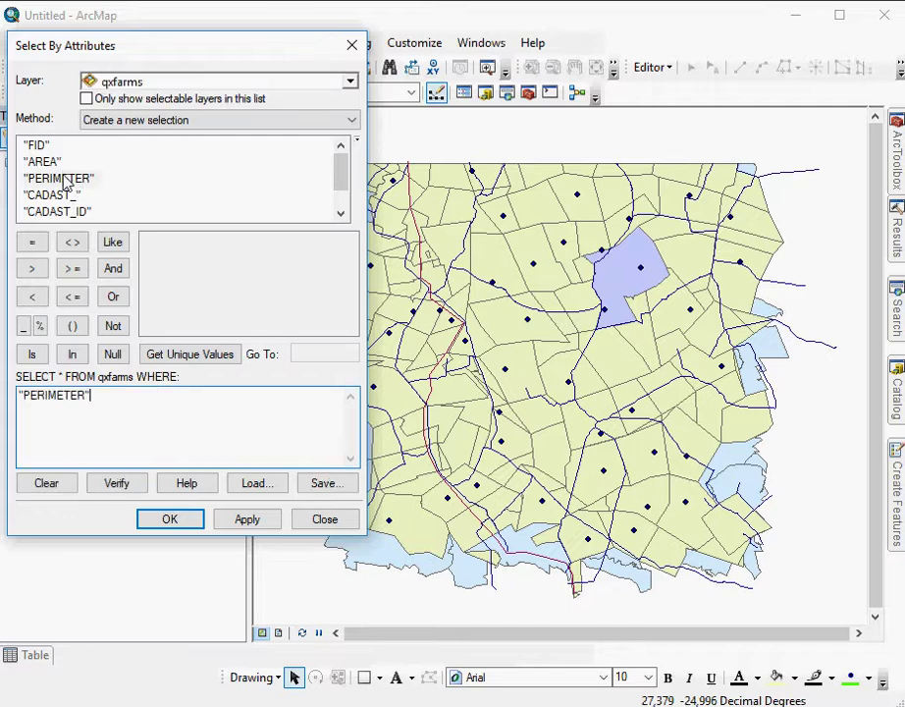
pyautogui.click(33, 271)
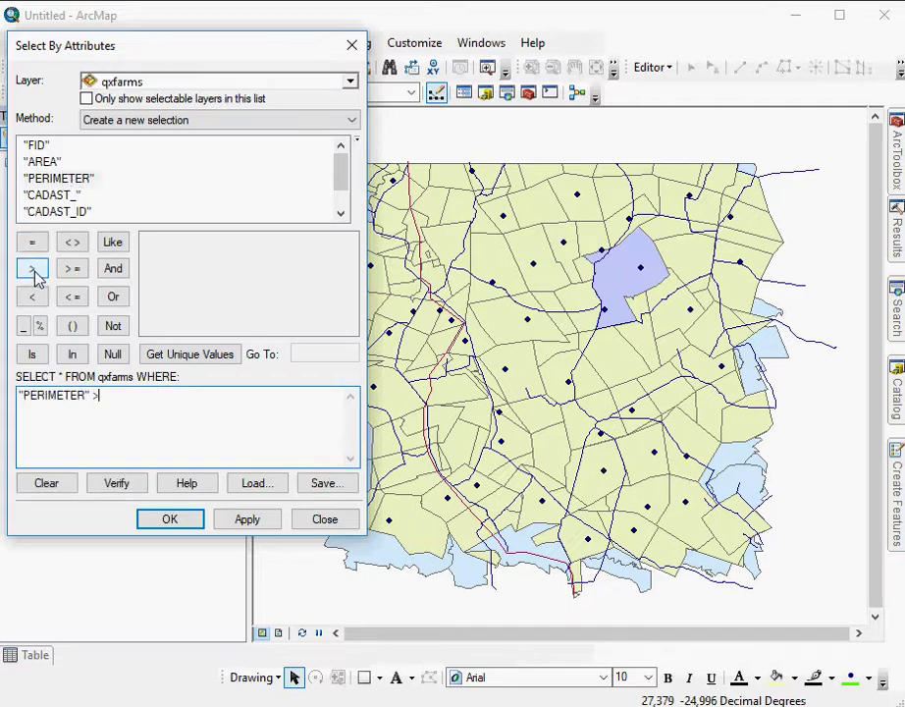
pyautogui.write('200')
pyautogui.click(113, 269)
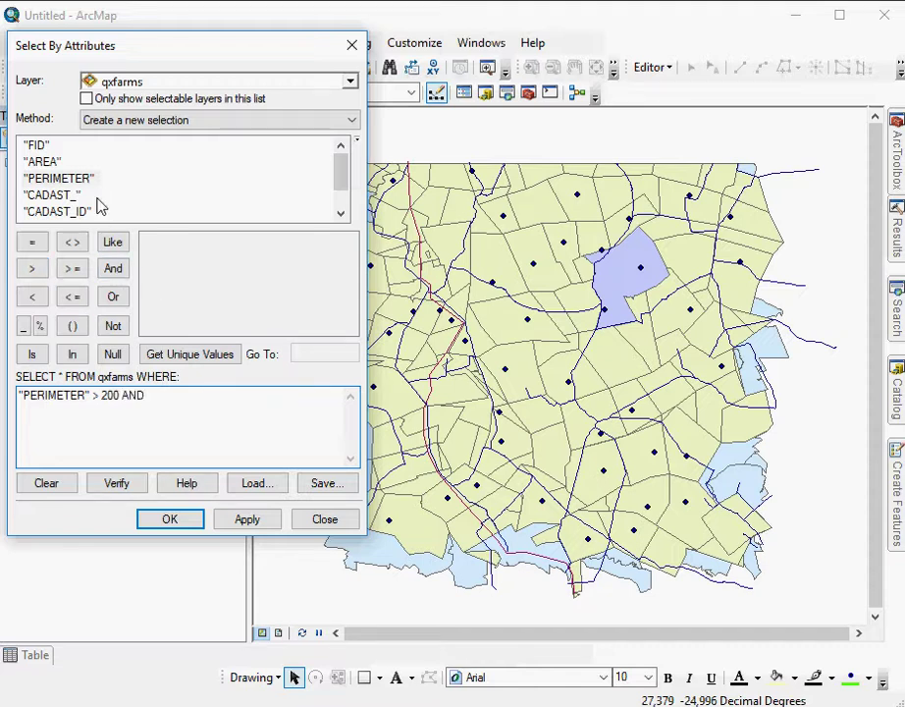
pyautogui.scroll(-1, 98, 203)
pyautogui.doubleClick(55, 213)
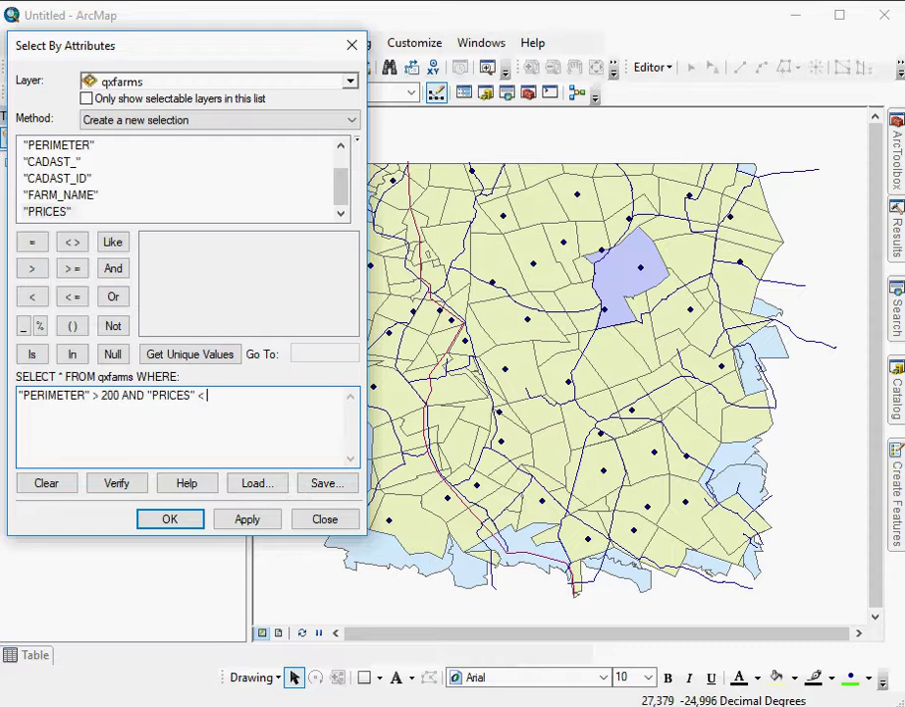
pyautogui.write('< 5000000')
# Verify and apply the query to select 68 farms, then close the dialog
pyautogui.click(131, 485)
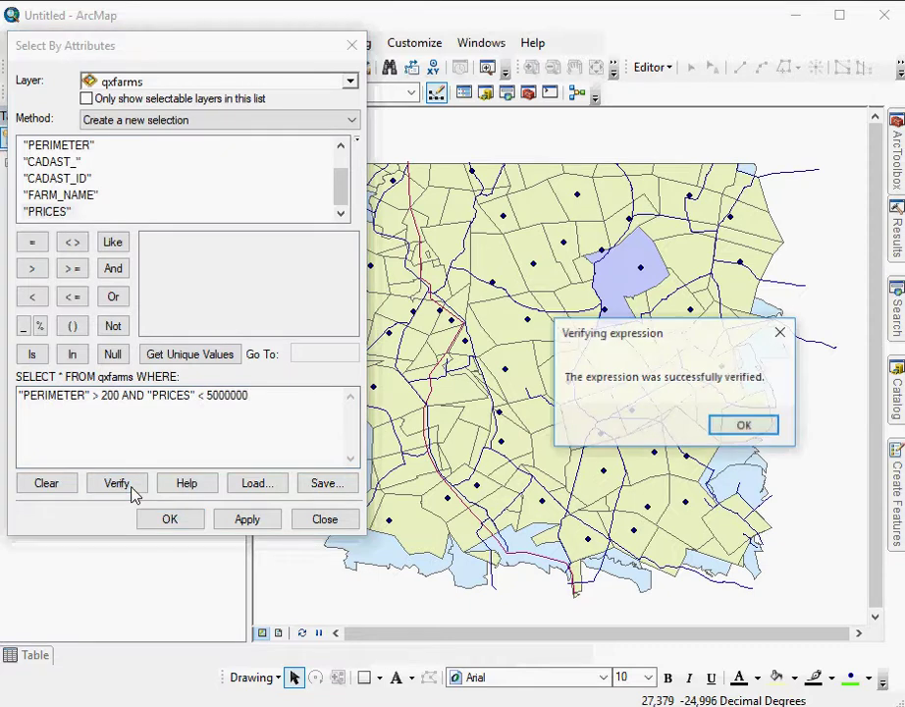
pyautogui.click(742, 425)
pyautogui.click(246, 521)
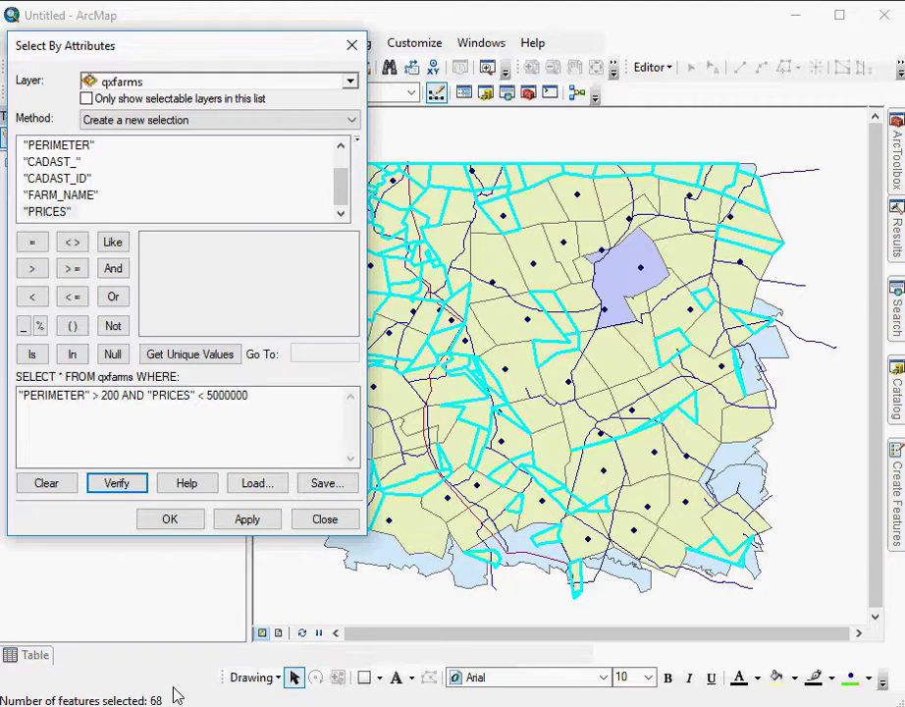
pyautogui.click(310, 523)
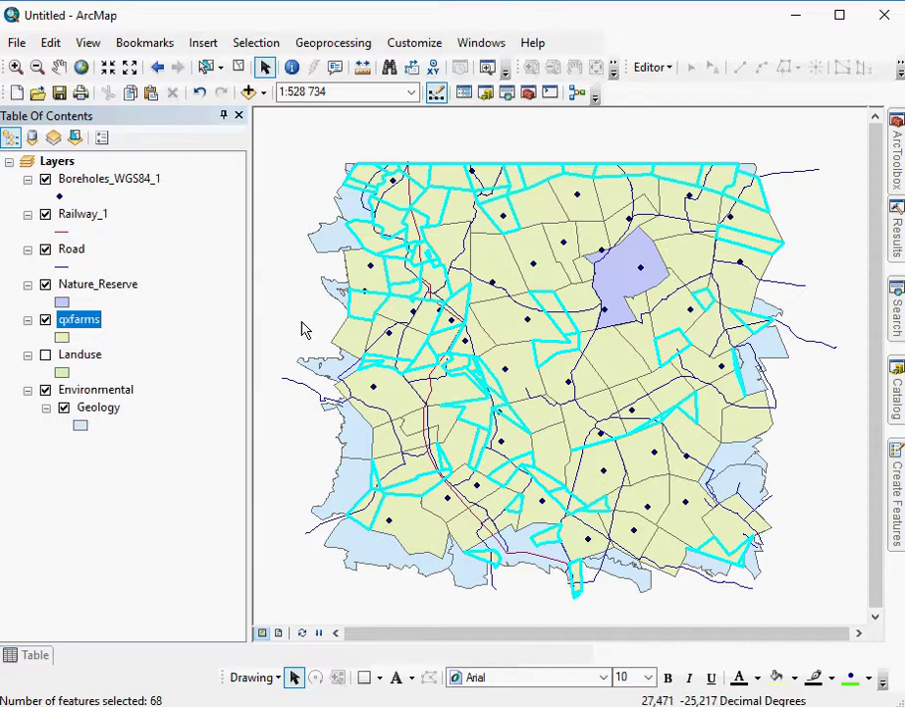
# Export the 68 selected qxfarms parcels to a new suitableFarms layer and add it to the map
pyautogui.rightClick(94, 331)
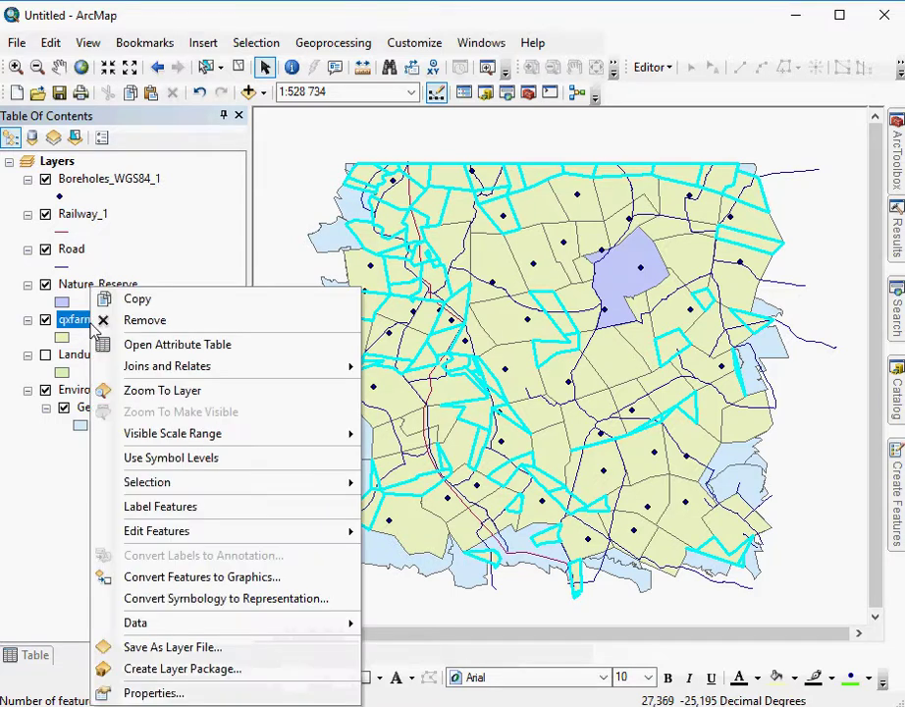
pyautogui.moveTo(237, 635)
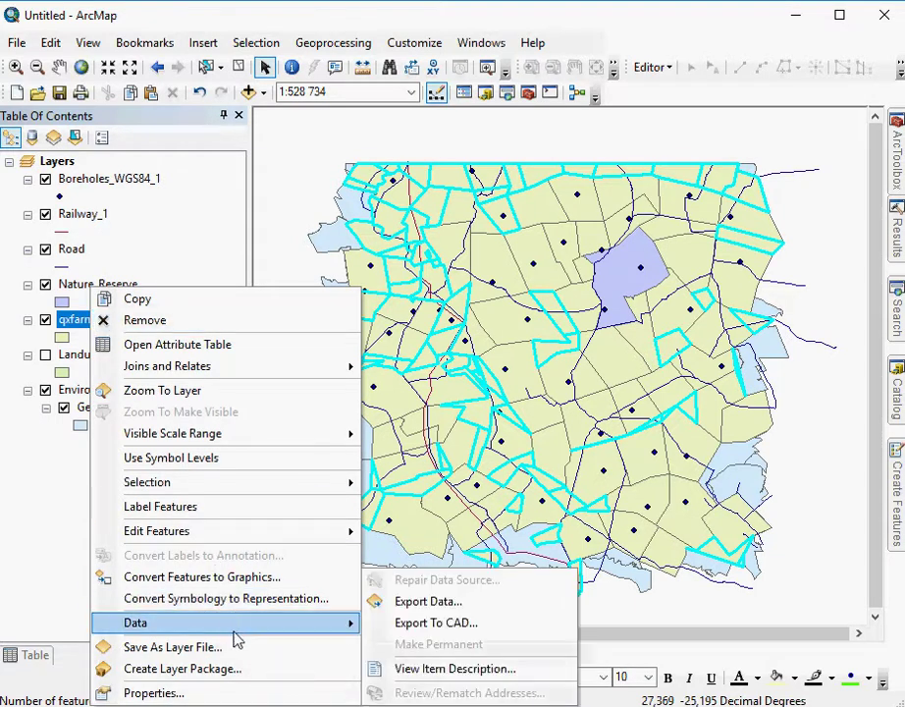
pyautogui.click(426, 601)
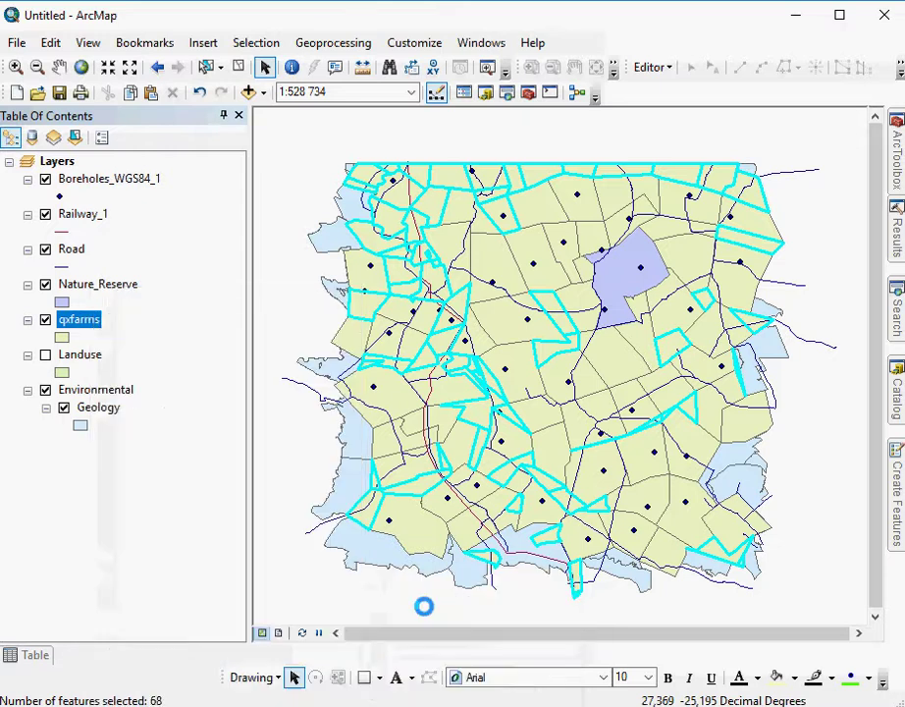
pyautogui.click(615, 398)
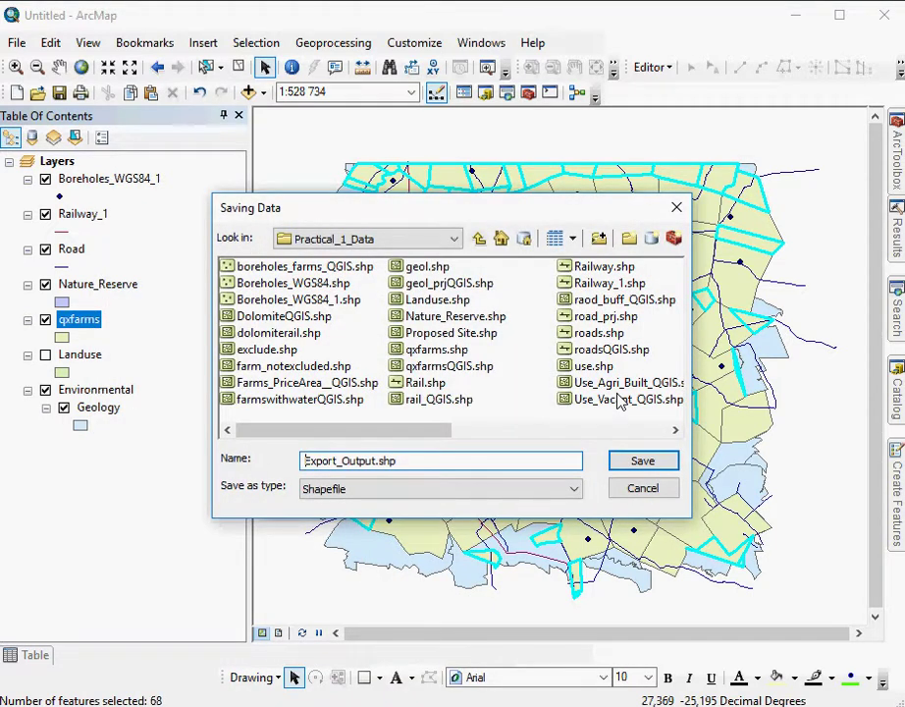
pyautogui.write('suitable')
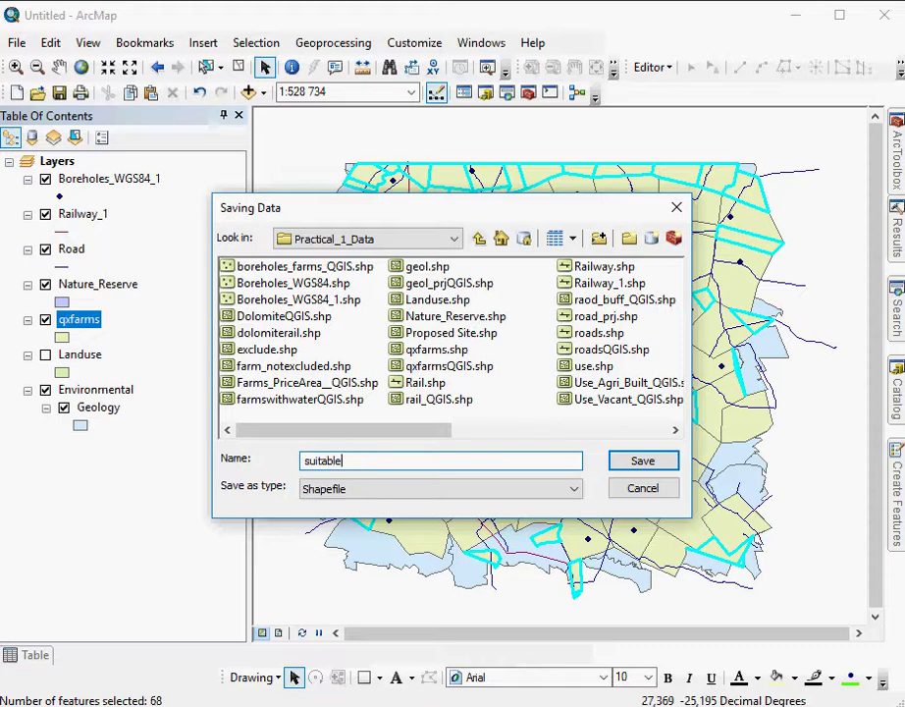
pyautogui.write('Farms')
pyautogui.press('Return')
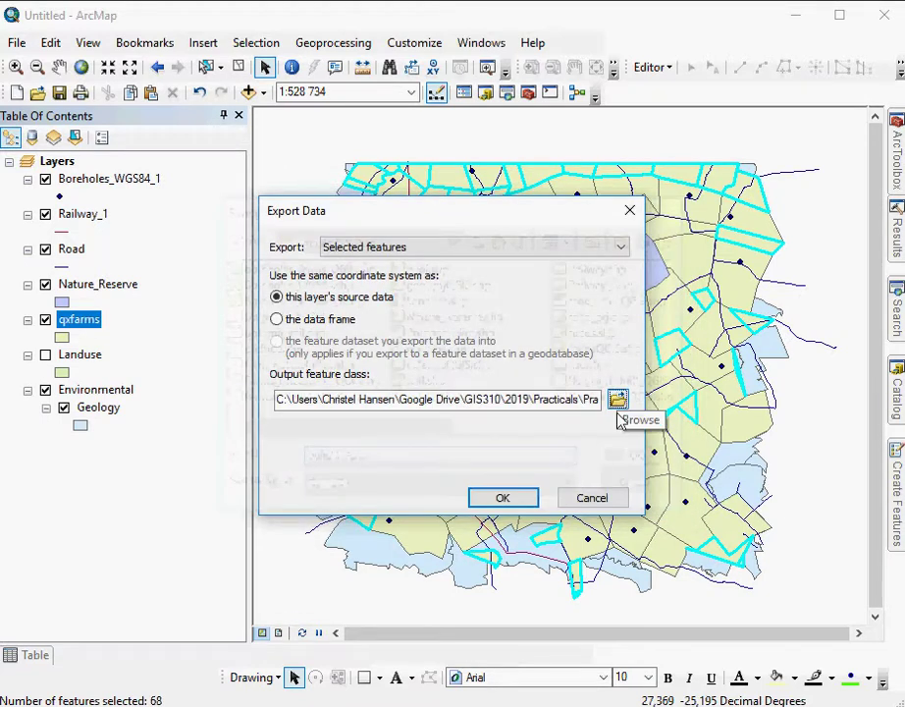
pyautogui.click(503, 499)
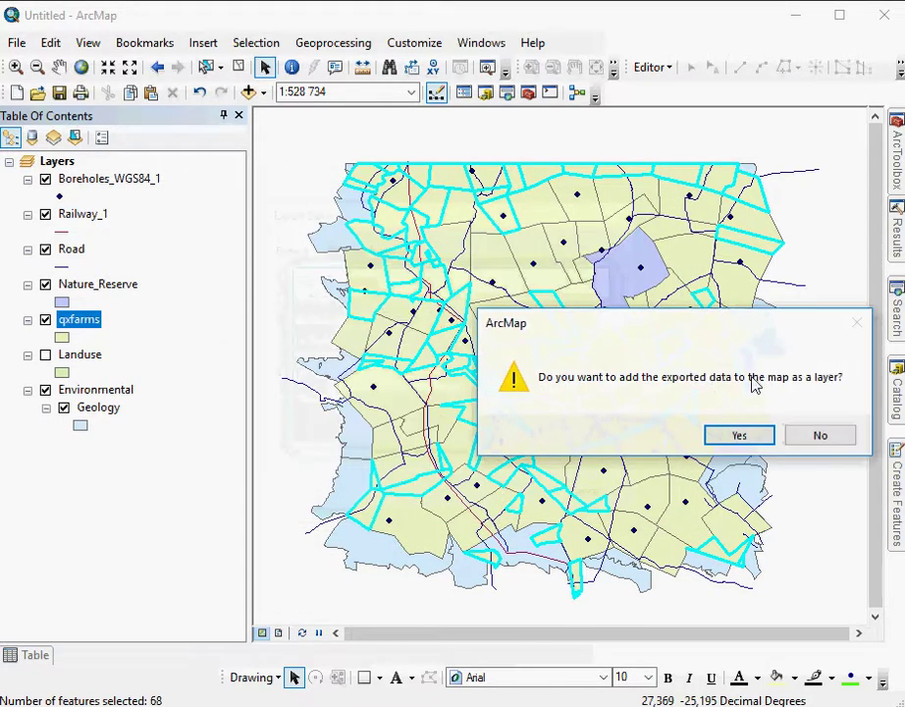
pyautogui.click(734, 431)
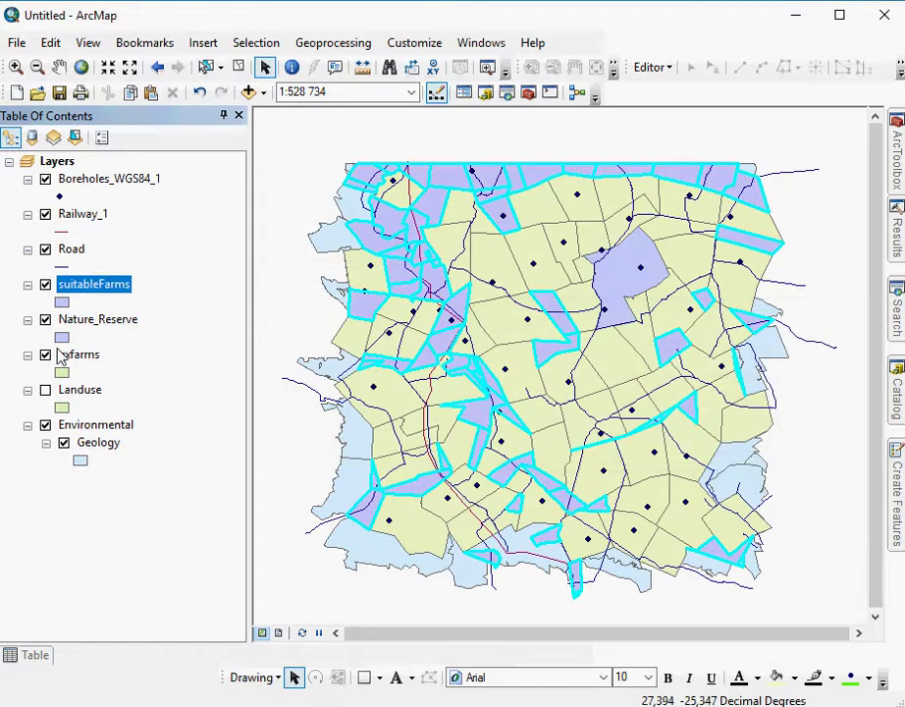
# Turn off qxfarms, Boreholes_WGS84_1, Railway_1, Road and the Environmental group, keeping Nature_Reserve visible
pyautogui.click(45, 354)
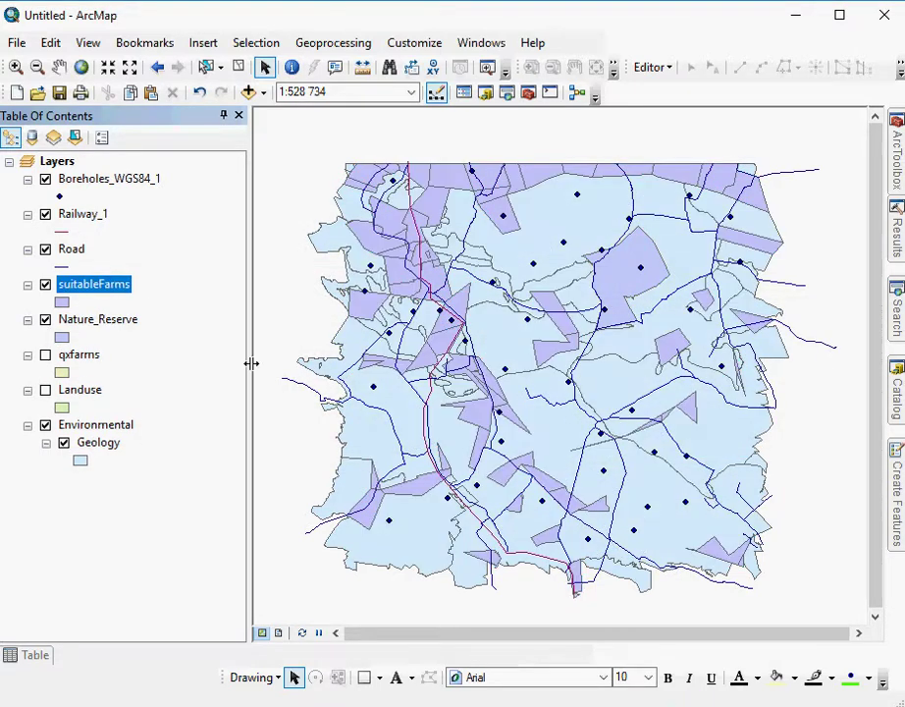
pyautogui.click(46, 182)
pyautogui.click(45, 179)
pyautogui.click(46, 214)
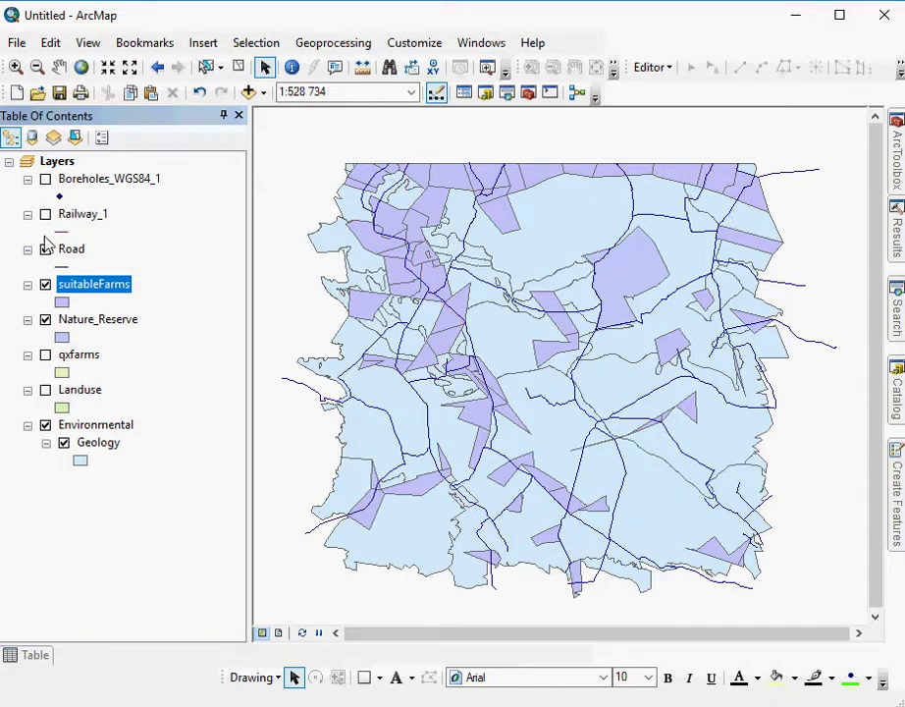
pyautogui.click(45, 250)
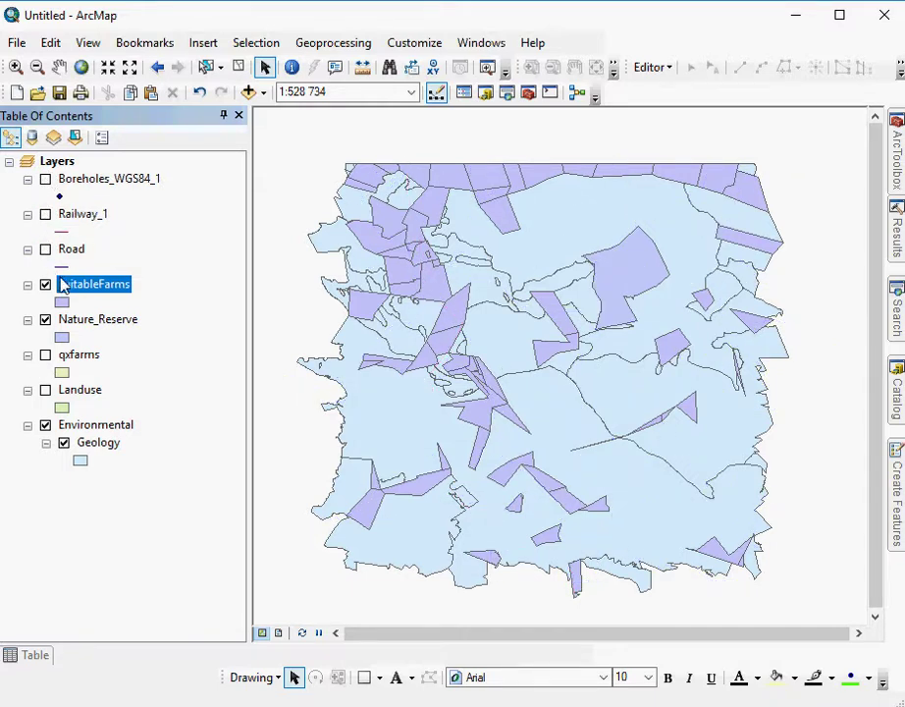
pyautogui.click(45, 425)
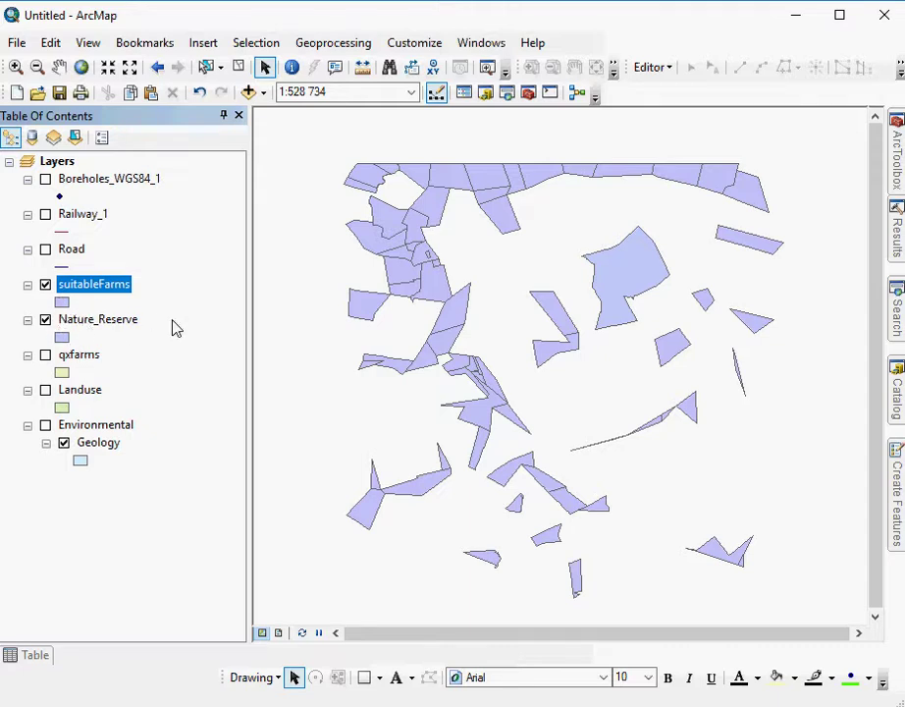
pyautogui.click(45, 319)
pyautogui.click(46, 320)
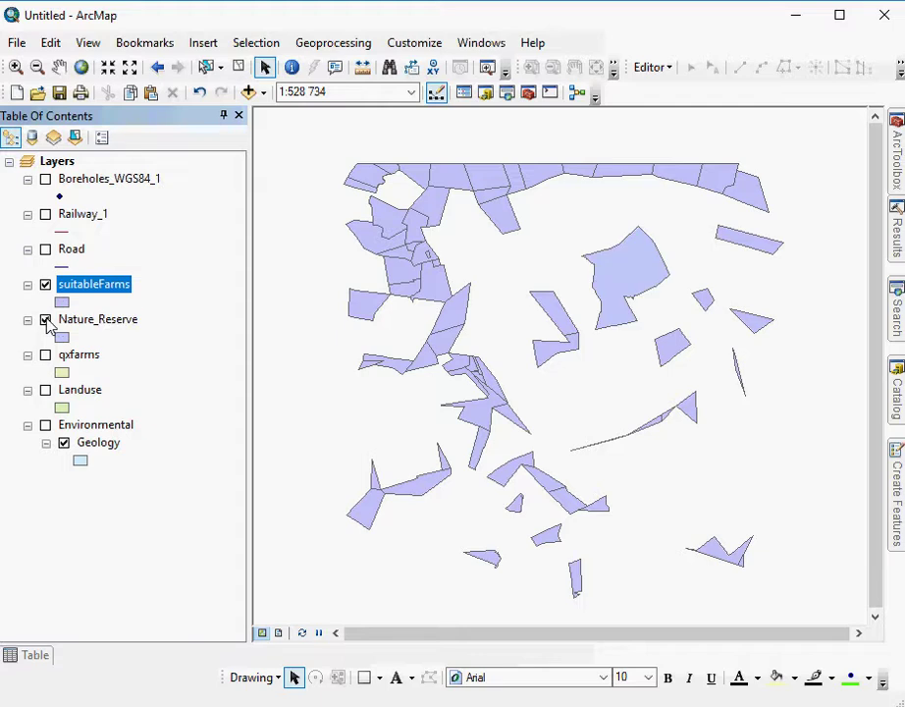